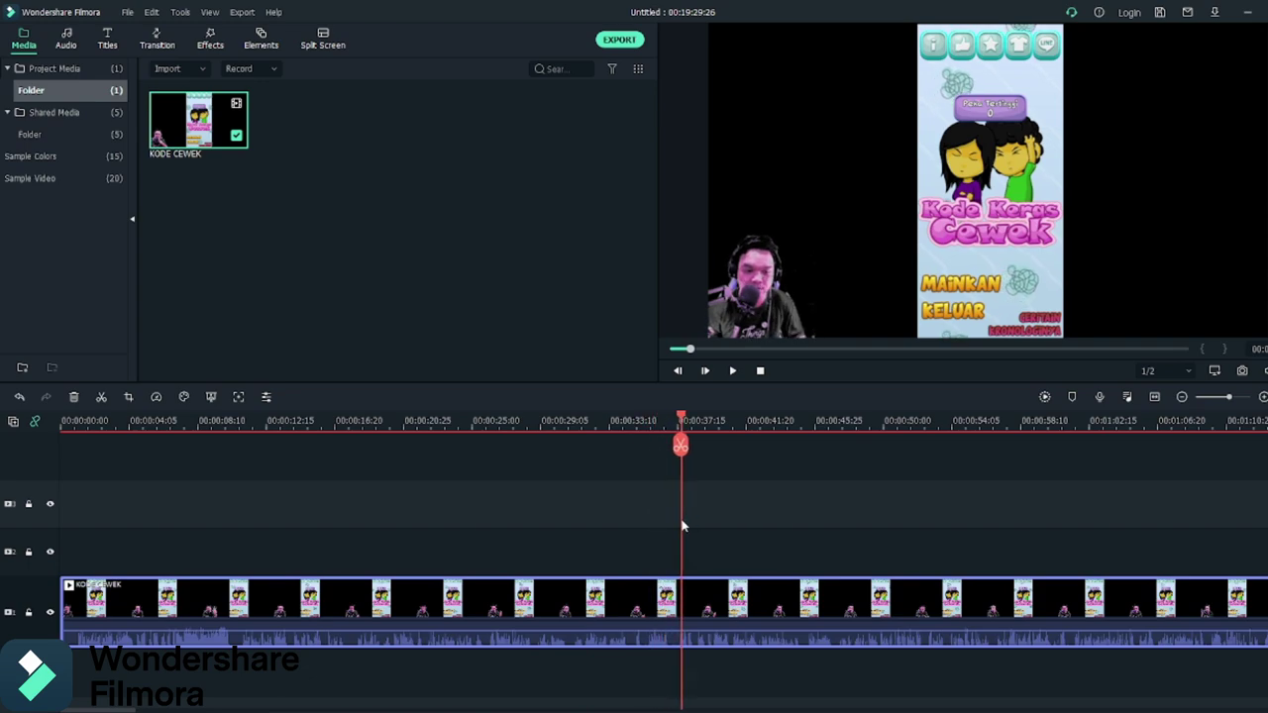
Split the KODE CEWEK clip at about 37 seconds, delete everything after the cut and return to the timeline start
{"action": "left_click", "coordinate": [675, 444]}
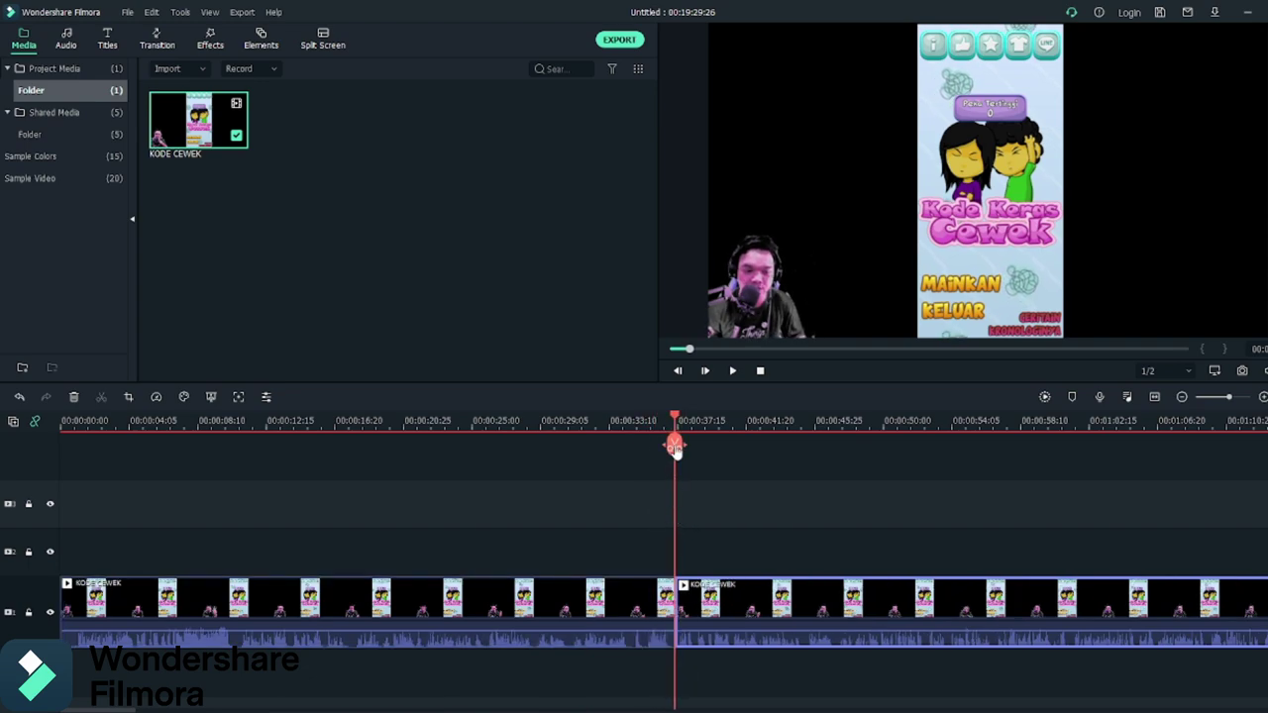
{"action": "key", "text": "Delete"}
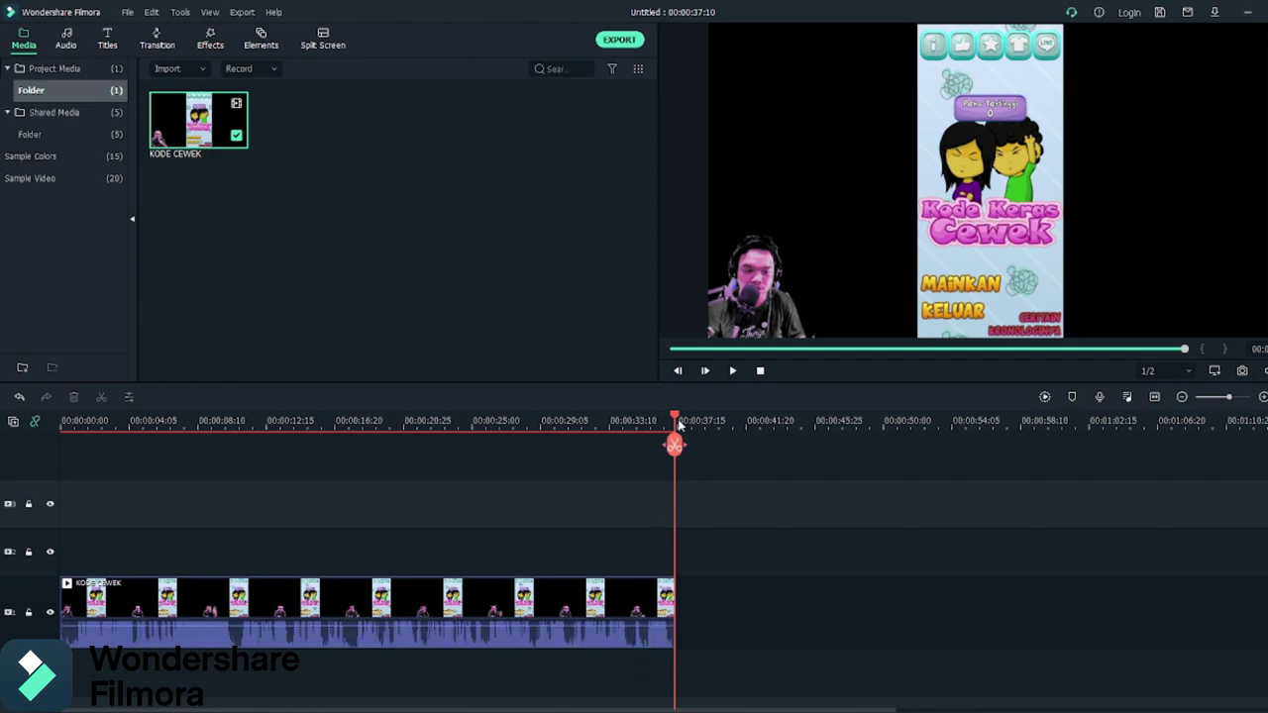
{"action": "left_click_drag", "start_coordinate": [679, 424], "coordinate": [63, 424]}
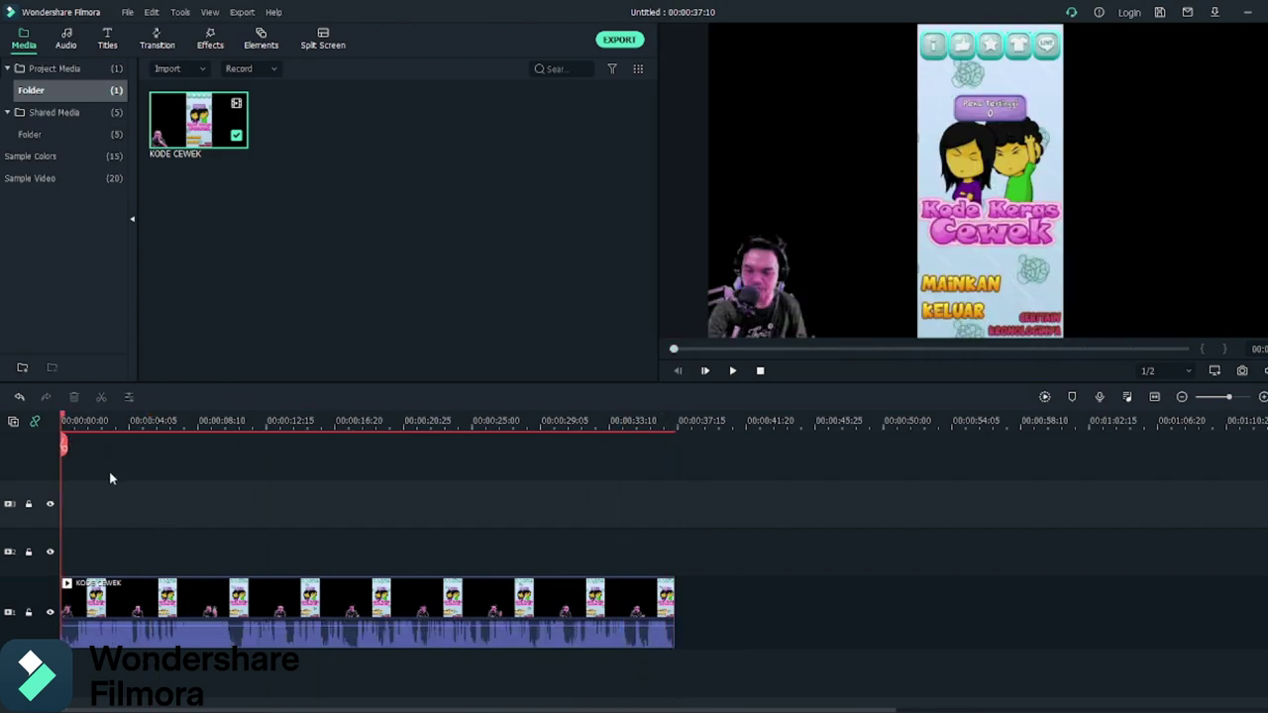
Trim the beginning of the KODE CEWEK clip to shorten the project to 00:00:36:15 and preview the new opening
{"action": "left_click", "coordinate": [71, 621]}
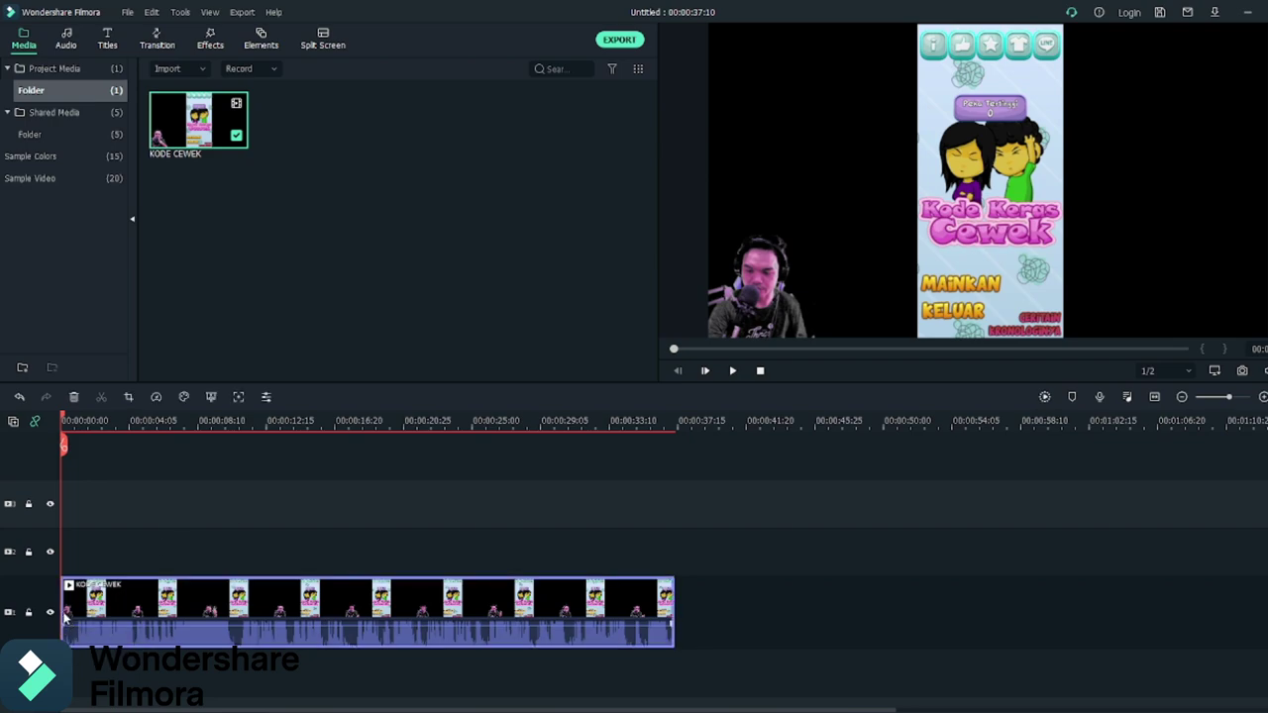
{"action": "double_click", "coordinate": [71, 634]}
{"action": "left_click_drag", "start_coordinate": [64, 634], "coordinate": [80, 634]}
{"action": "key", "text": "space"}
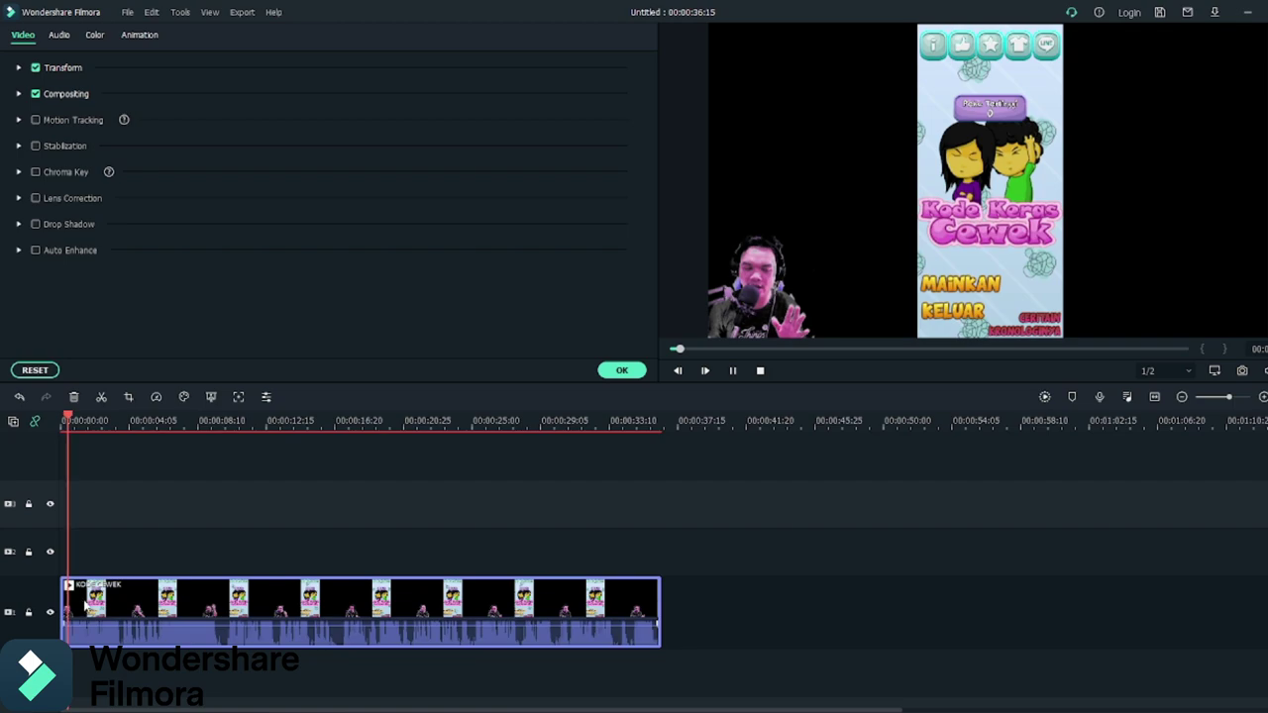
{"action": "key", "text": "space"}
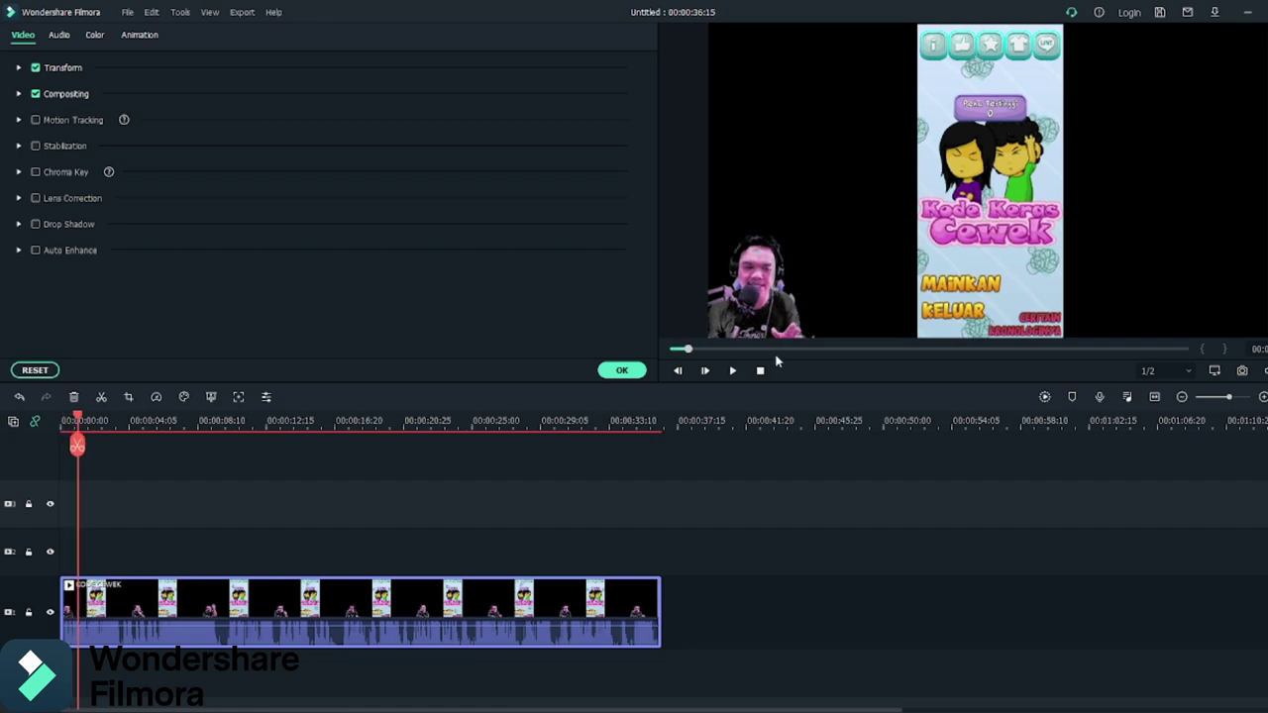
{"action": "left_click", "coordinate": [621, 369]}
{"action": "double_click", "coordinate": [617, 367]}
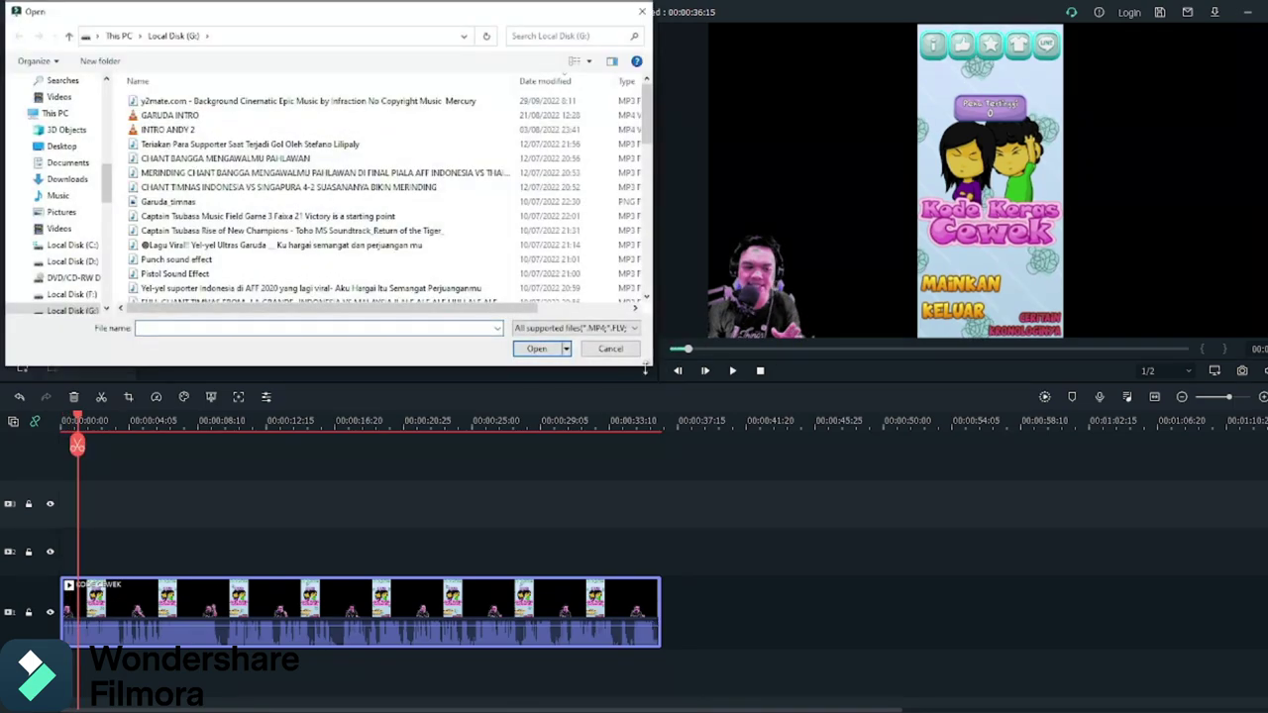
{"action": "left_click", "coordinate": [611, 349]}
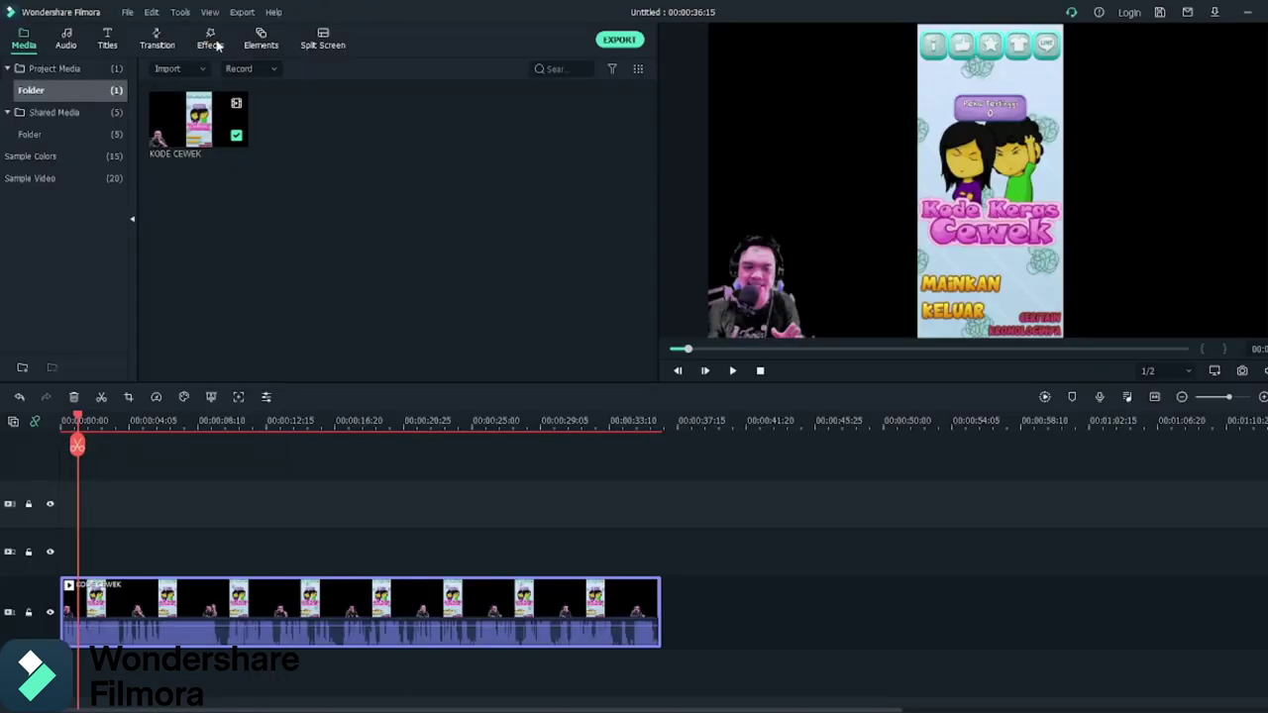
Add the Face-off effect from the Utility overlays on the track above the video, starting at the clip's beginning
{"action": "left_click", "coordinate": [210, 42]}
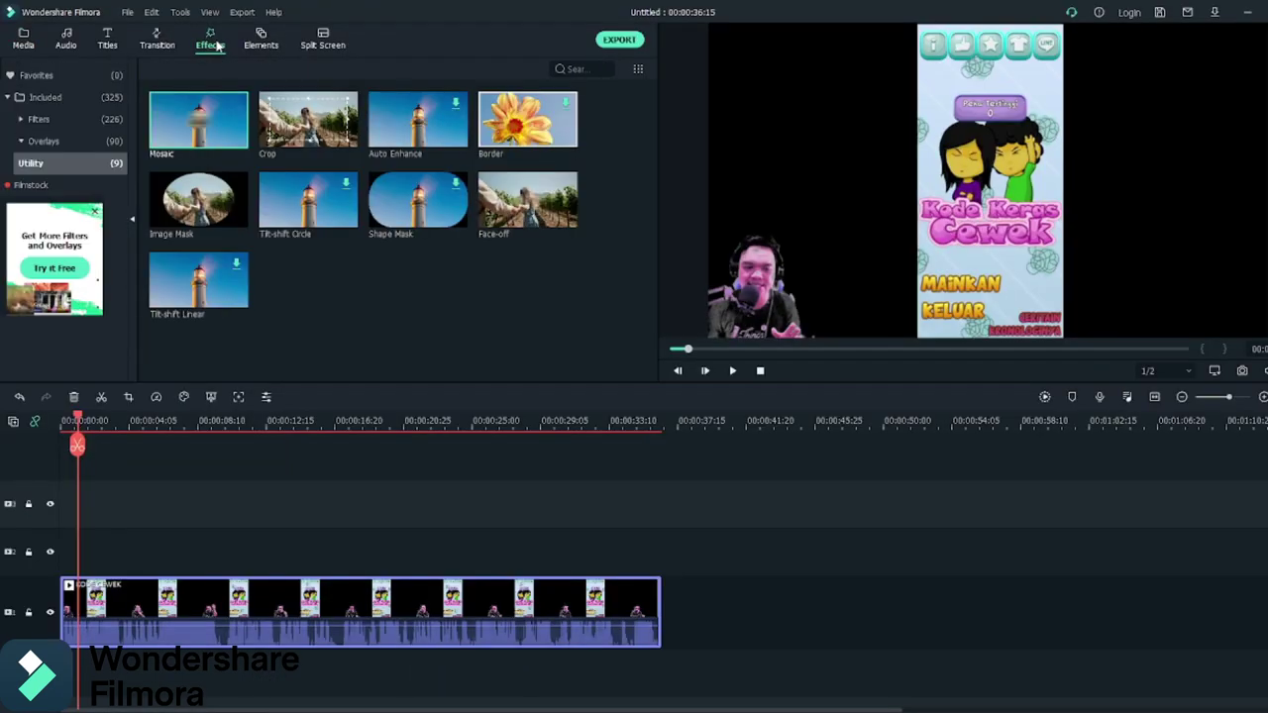
{"action": "scroll", "coordinate": [334, 202], "scroll_direction": "down", "scroll_amount": 15}
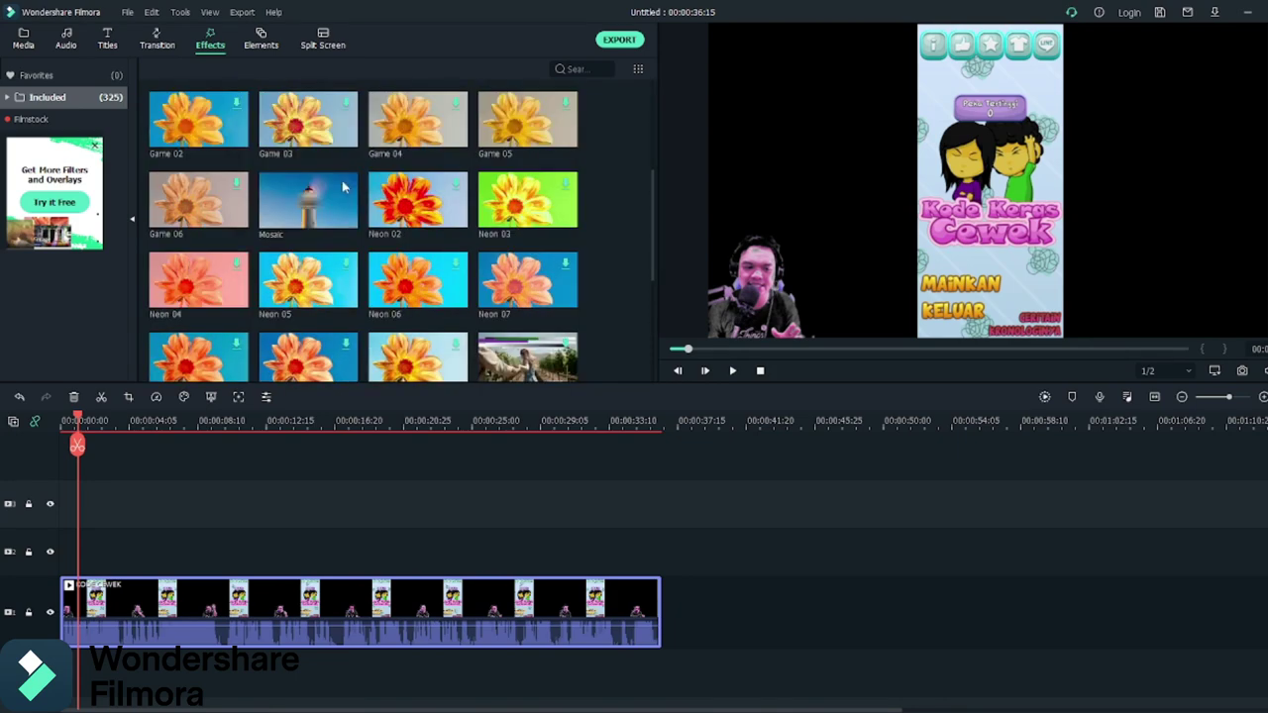
{"action": "scroll", "coordinate": [565, 278], "scroll_direction": "up", "scroll_amount": 15}
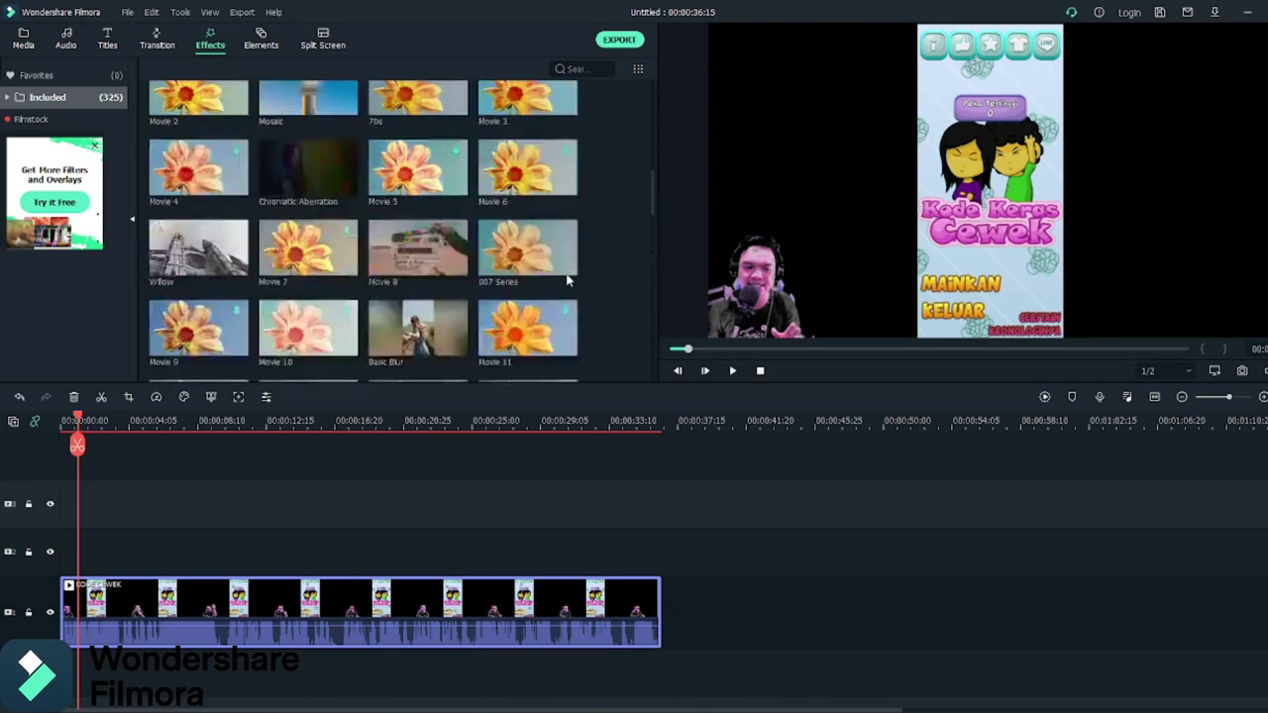
{"action": "scroll", "coordinate": [552, 278], "scroll_direction": "down", "scroll_amount": 3}
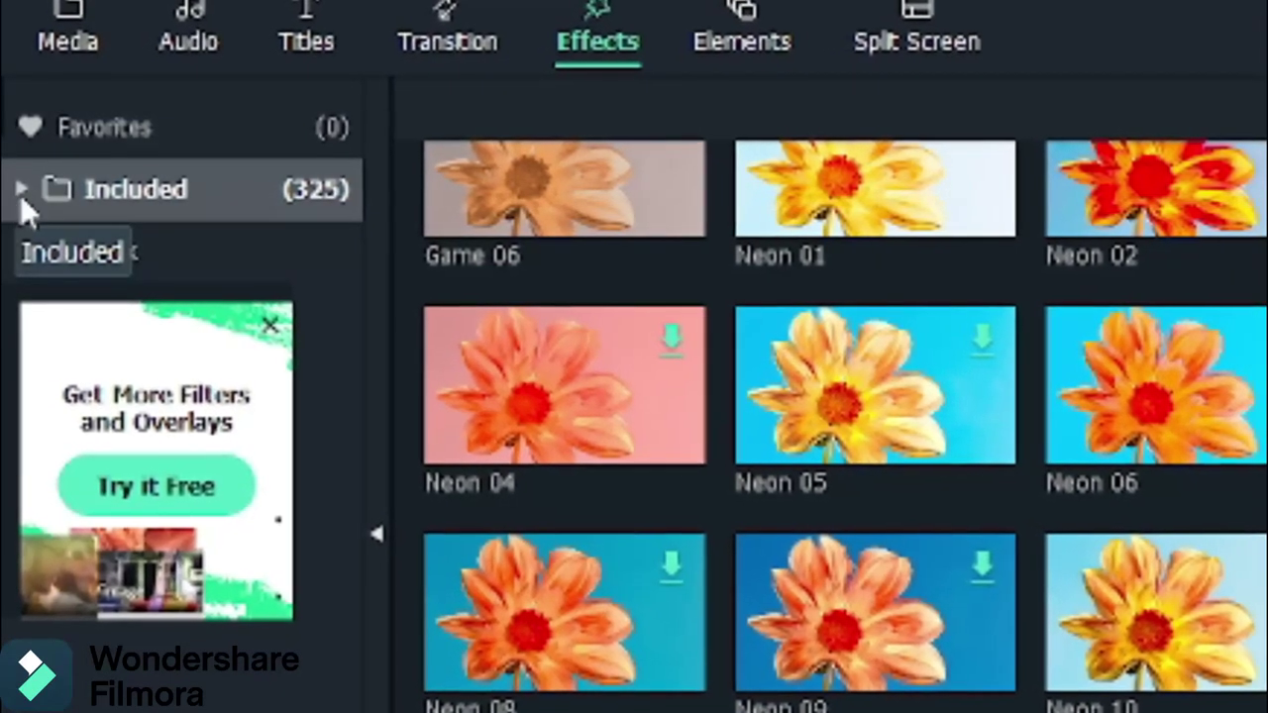
{"action": "left_click", "coordinate": [21, 189]}
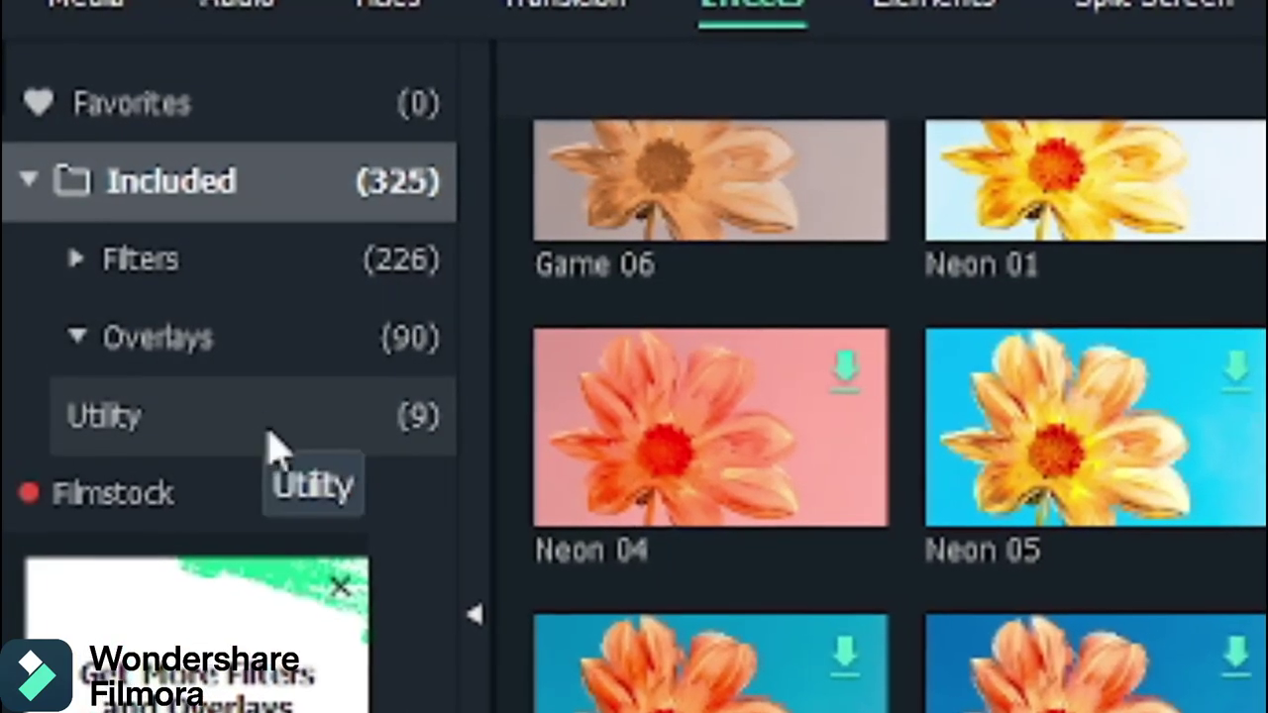
{"action": "left_click", "coordinate": [164, 444]}
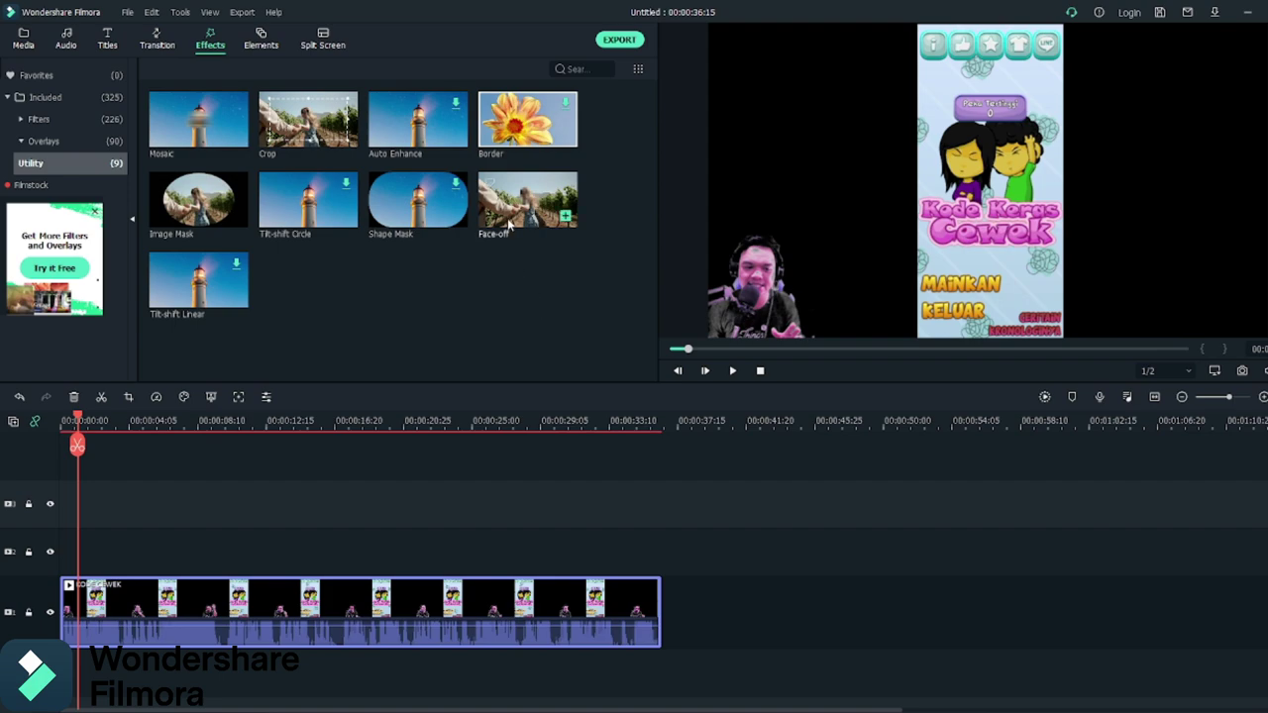
{"action": "mouse_move", "coordinate": [506, 224]}
{"action": "left_mouse_down"}
{"action": "mouse_move", "coordinate": [307, 368]}
{"action": "mouse_move", "coordinate": [492, 213]}
{"action": "left_mouse_up"}
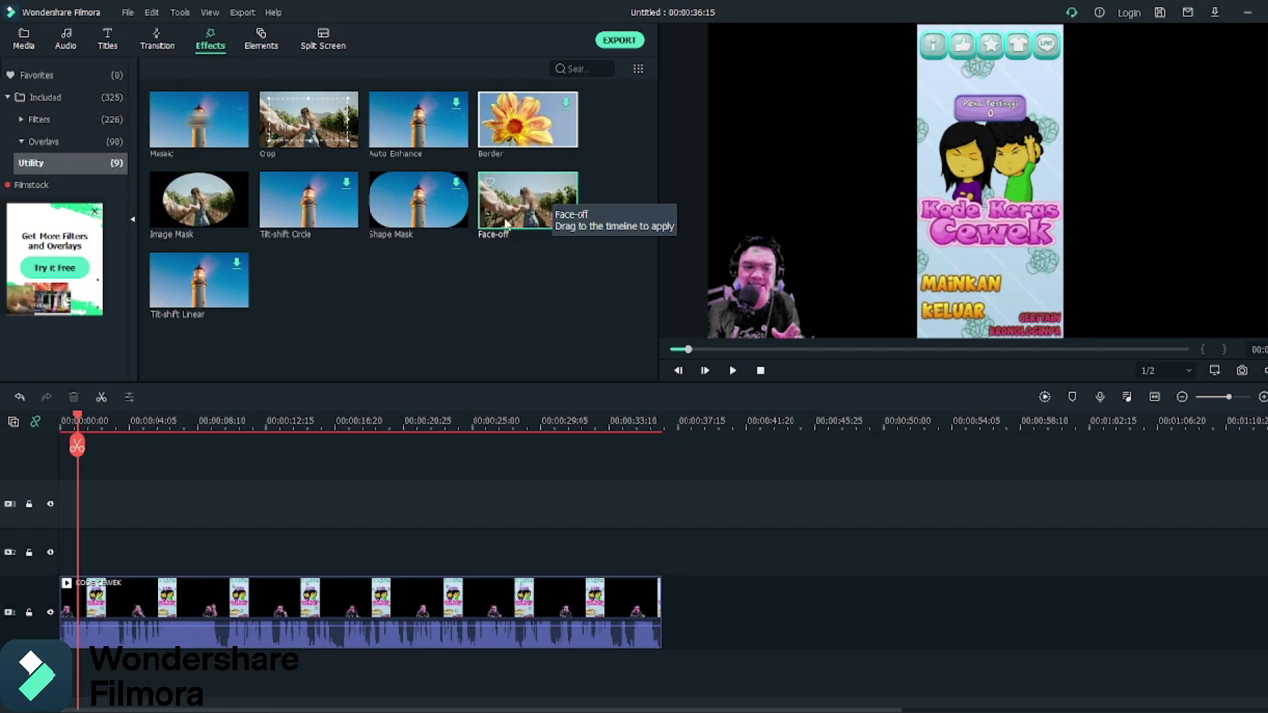
{"action": "left_click_drag", "start_coordinate": [506, 224], "coordinate": [71, 567]}
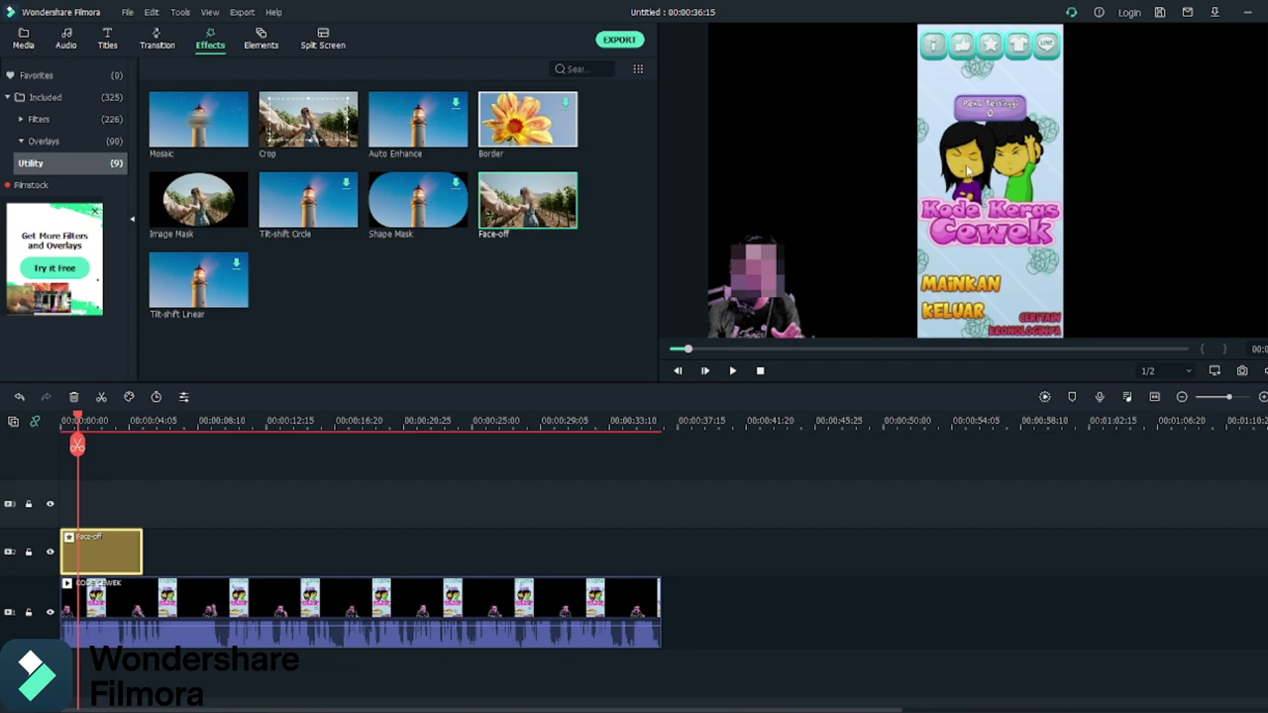
Extend the Face-off effect to the end of the KODE CEWEK clip and preview the face blur from the start
{"action": "left_click_drag", "start_coordinate": [78, 421], "coordinate": [52, 421]}
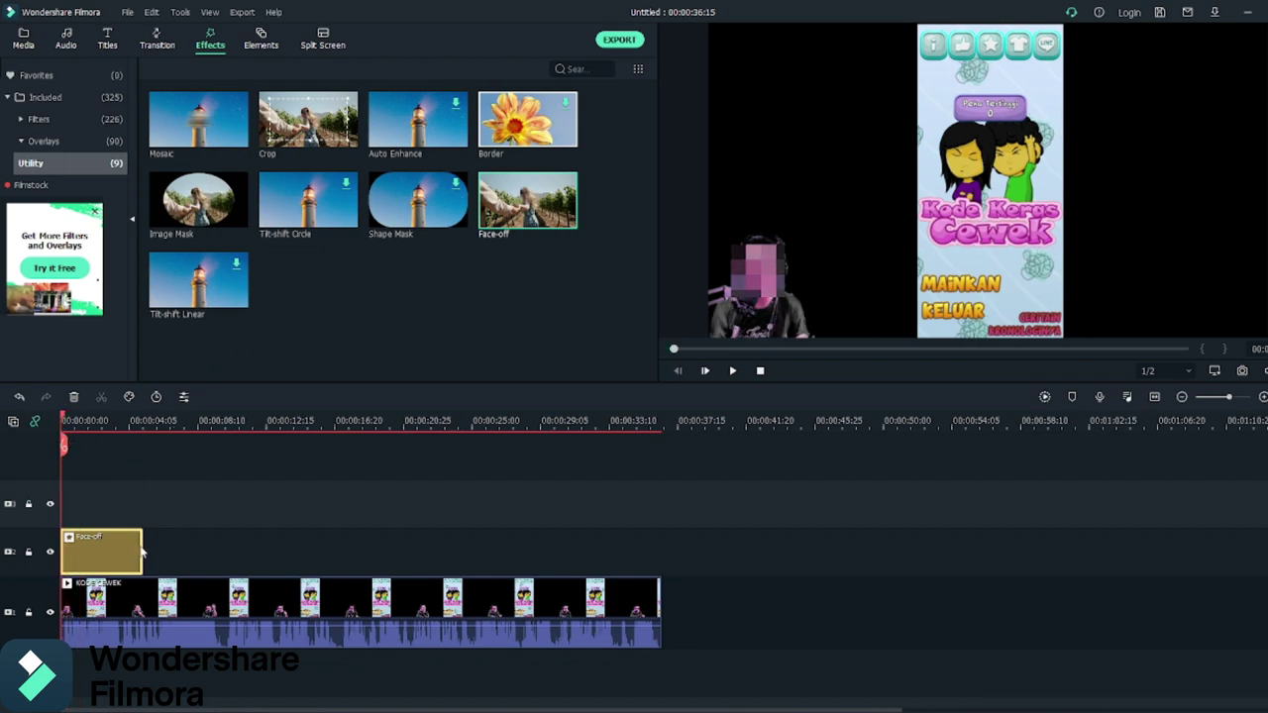
{"action": "left_click_drag", "start_coordinate": [142, 555], "coordinate": [660, 577]}
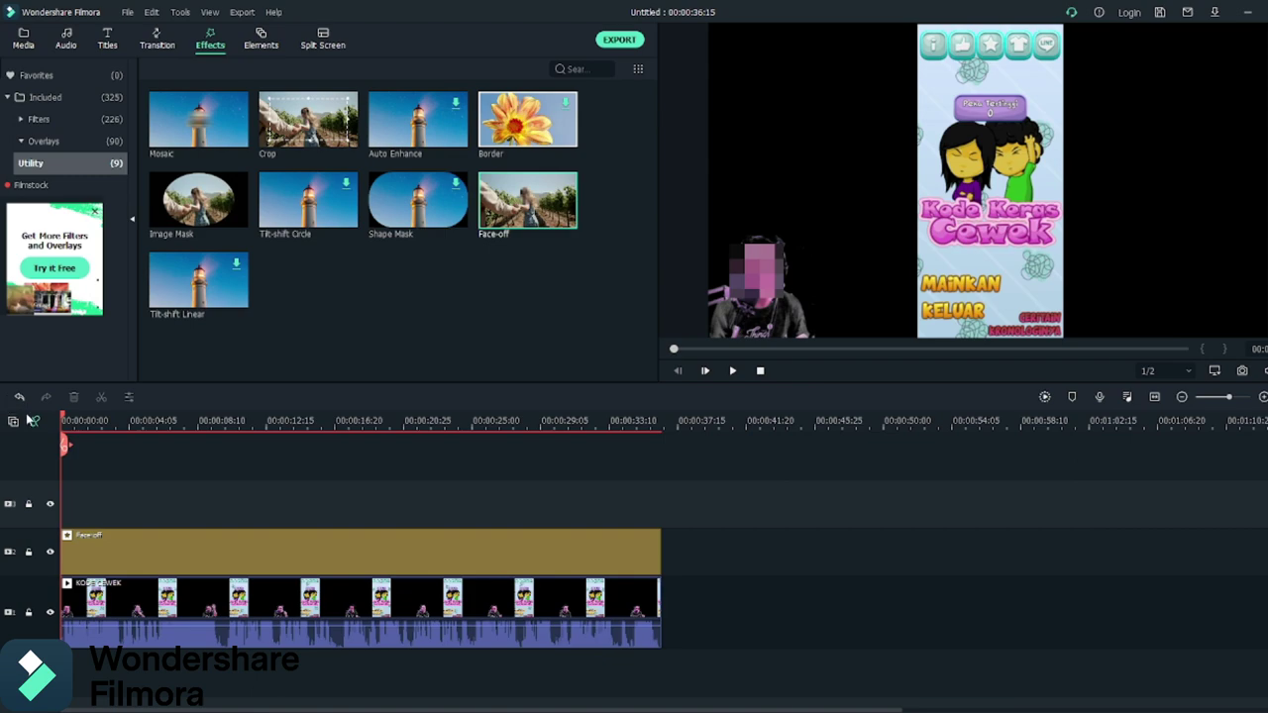
{"action": "key", "text": "space"}
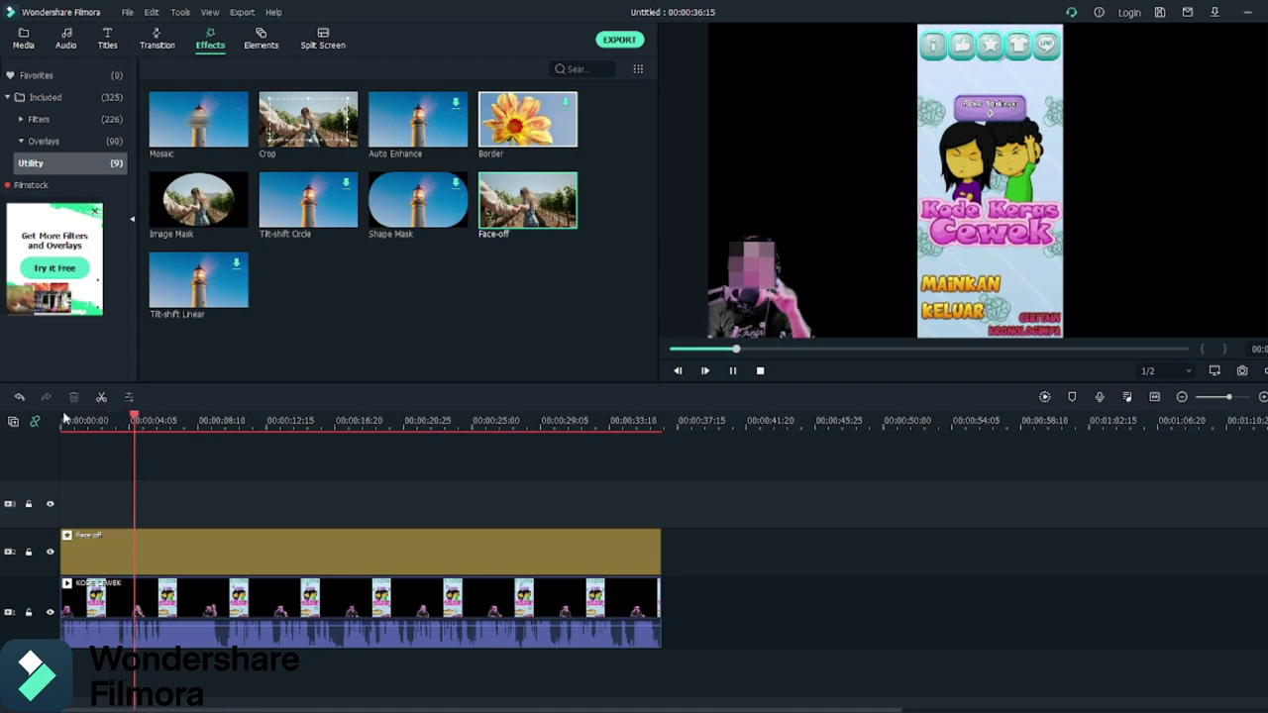
{"action": "left_click", "coordinate": [20, 141]}
{"action": "left_click_drag", "start_coordinate": [20, 142], "coordinate": [31, 159]}
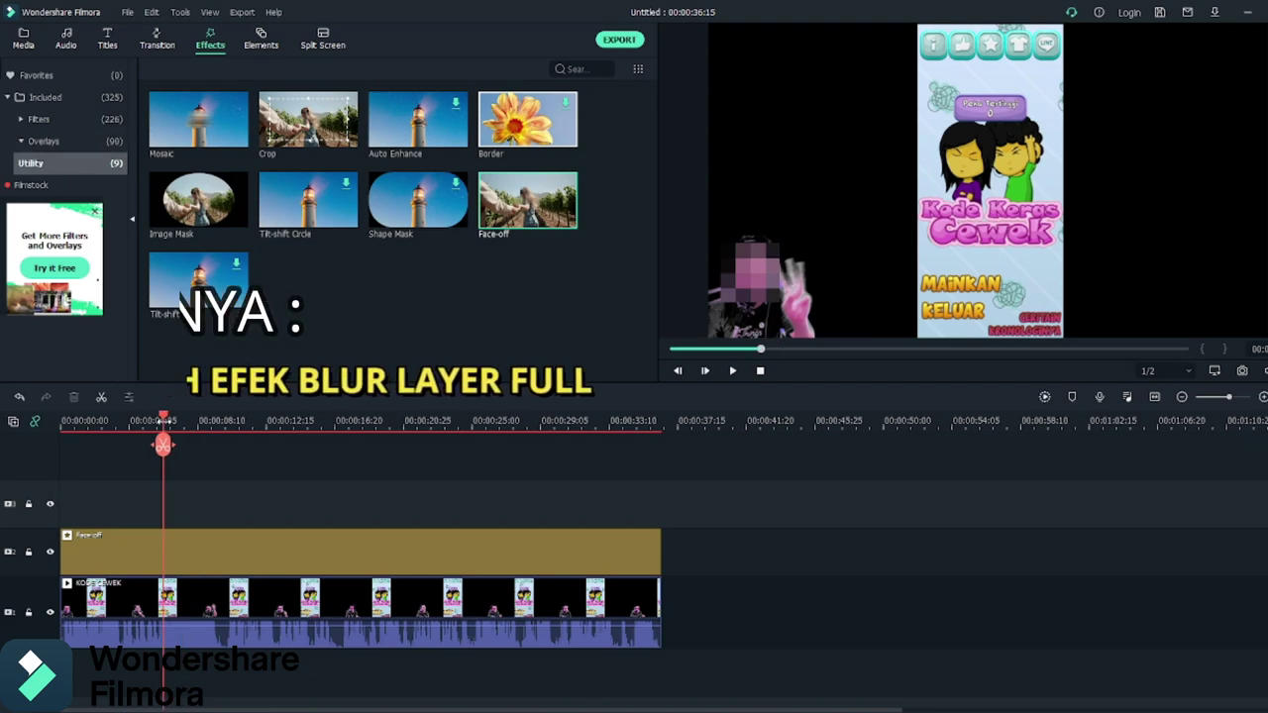
{"action": "left_click", "coordinate": [70, 420]}
{"action": "left_click_drag", "start_coordinate": [65, 417], "coordinate": [49, 406]}
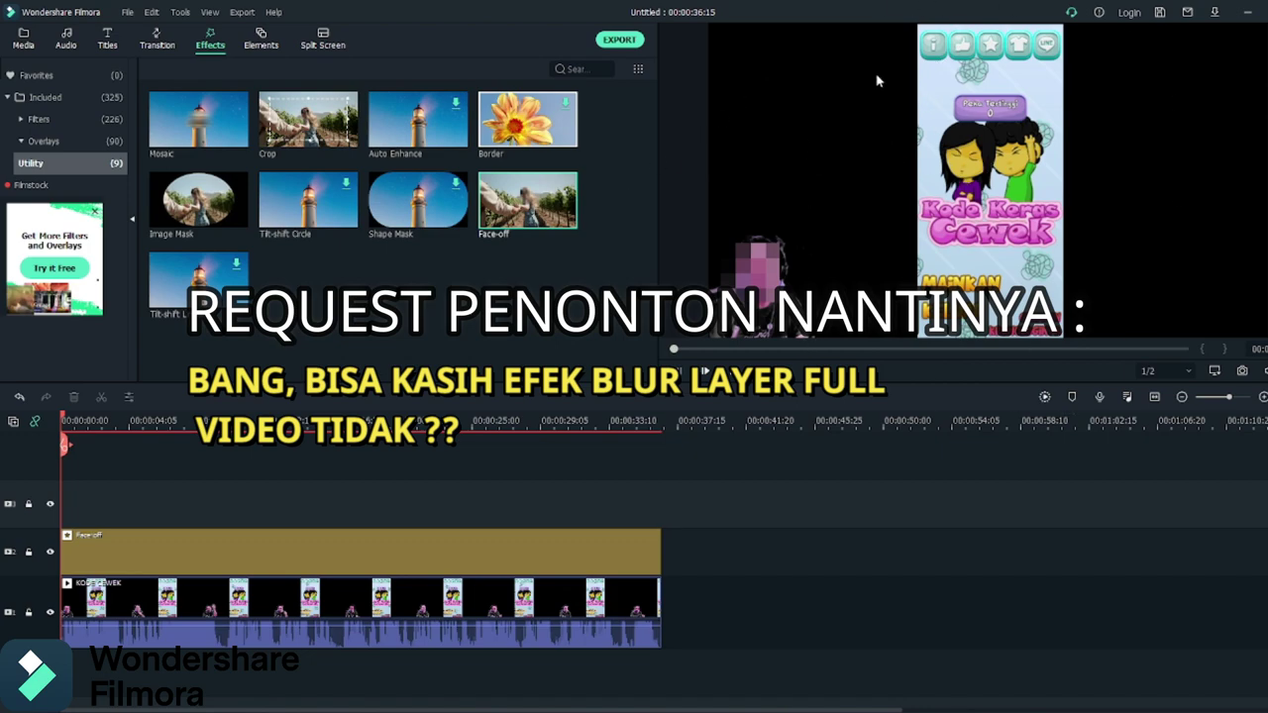
Add the Mosaic effect on the track above Face-off and enlarge its area to cover the whole phone game image in the preview
{"action": "mouse_move", "coordinate": [430, 203]}
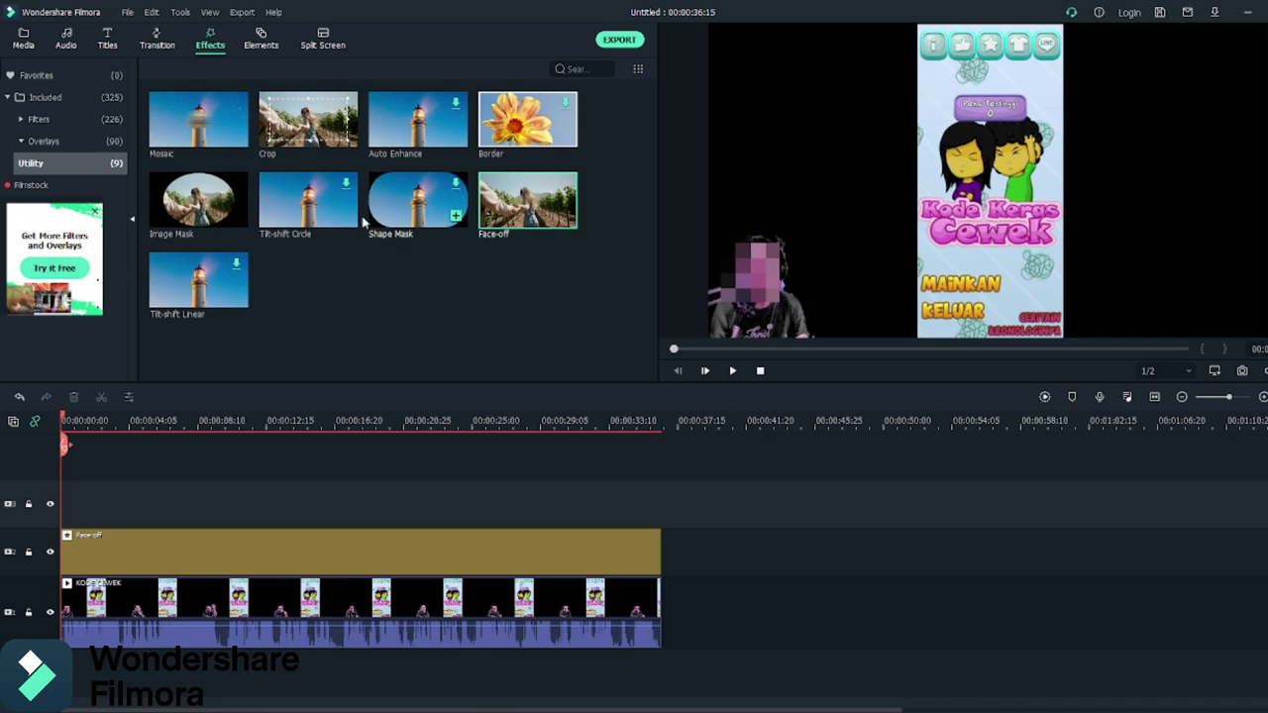
{"action": "mouse_move", "coordinate": [172, 142]}
{"action": "left_click_drag", "start_coordinate": [179, 144], "coordinate": [48, 511]}
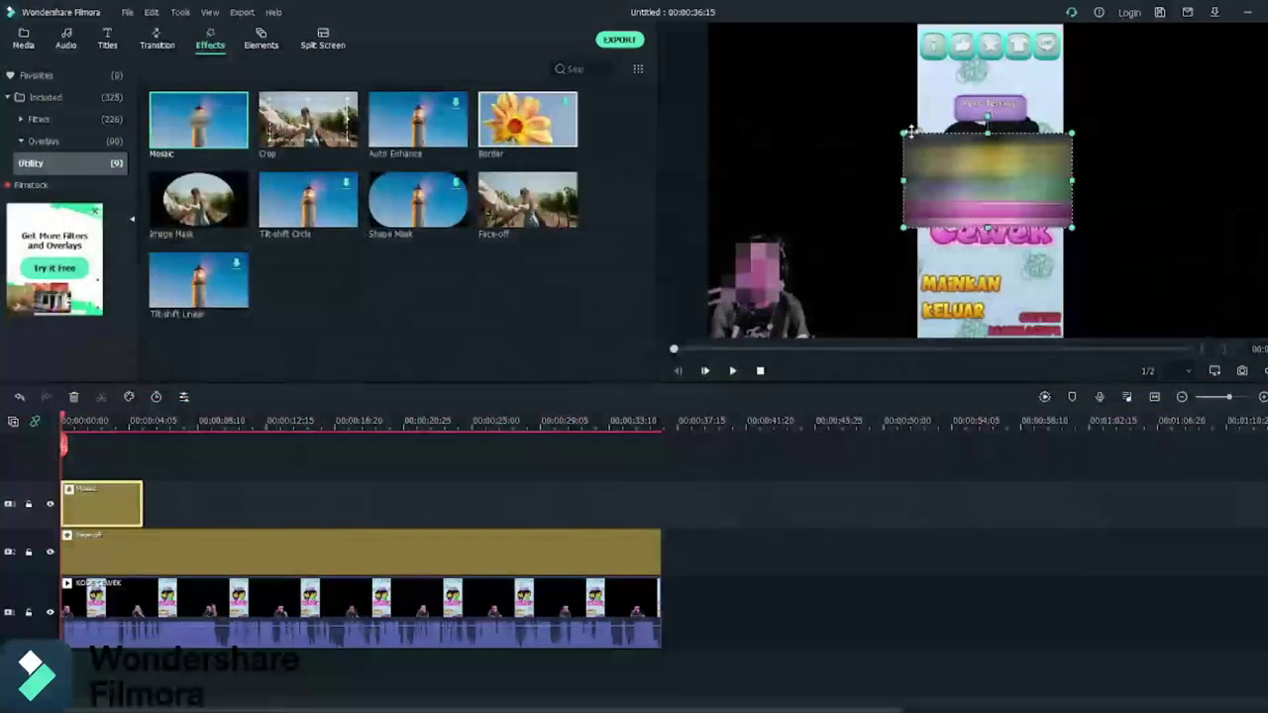
{"action": "left_click_drag", "start_coordinate": [910, 130], "coordinate": [780, 41]}
{"action": "left_click_drag", "start_coordinate": [989, 162], "coordinate": [1020, 138]}
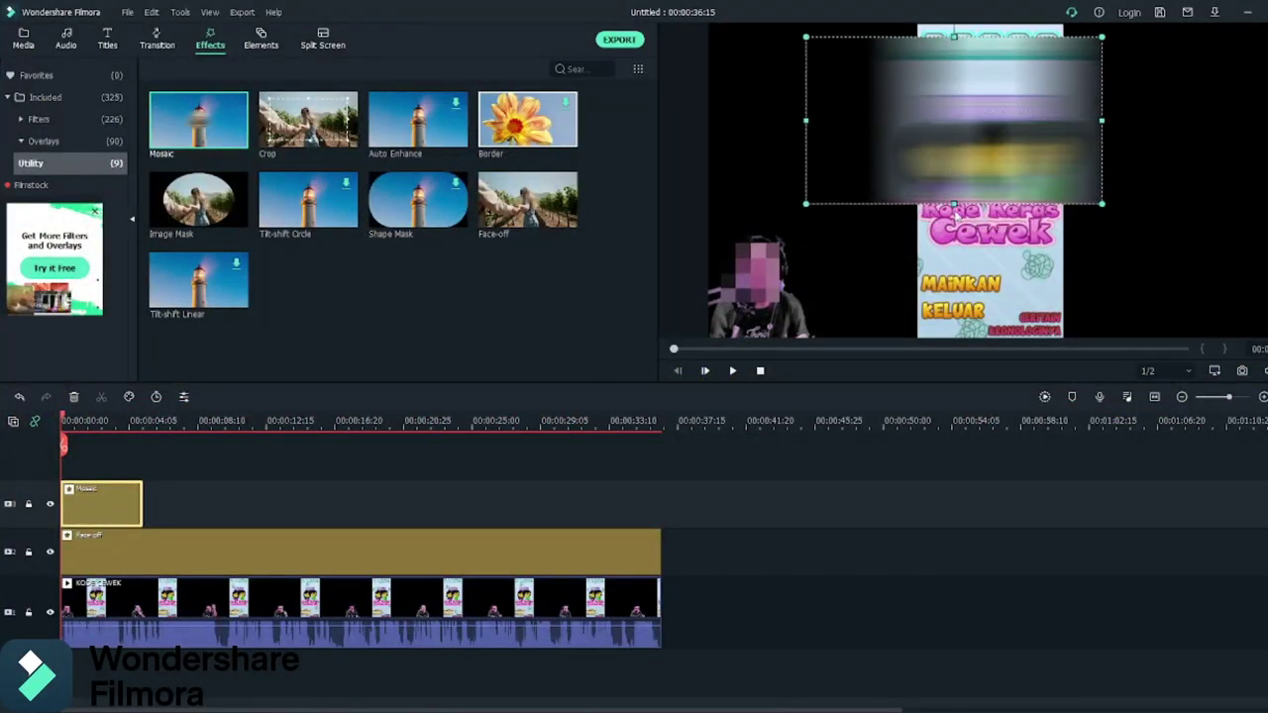
{"action": "left_click_drag", "start_coordinate": [956, 201], "coordinate": [968, 342]}
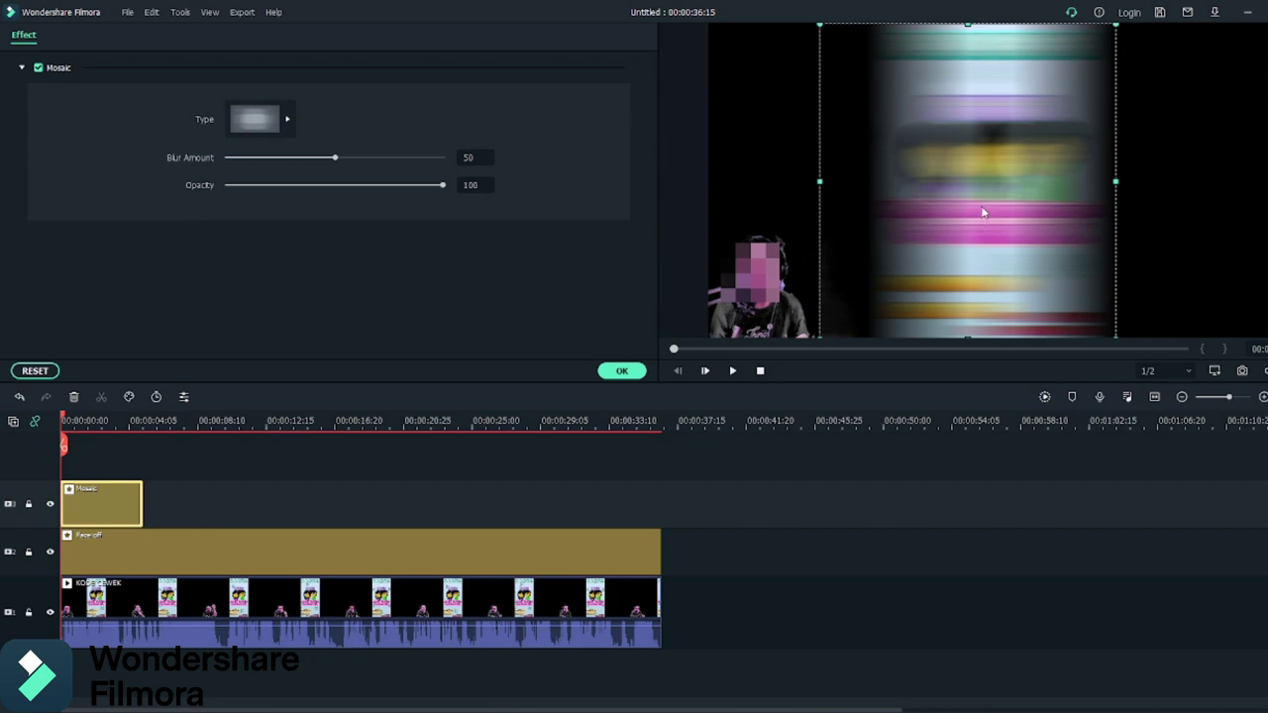
Set the Mosaic effect's blur amount to 51, apply it and reopen the effect's settings
{"action": "left_click", "coordinate": [337, 157]}
{"action": "left_click", "coordinate": [622, 371]}
{"action": "double_click", "coordinate": [972, 181]}
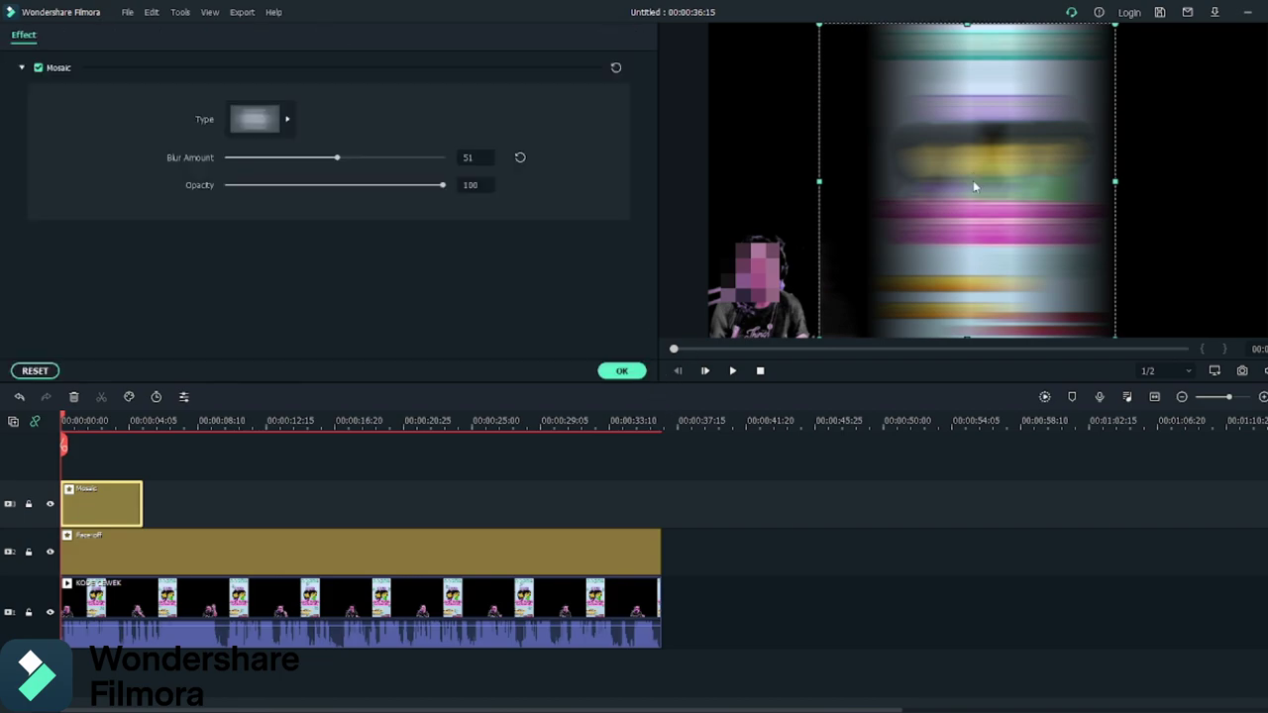
Try the pixelated, cloudy, single horizontal band and double horizontal band types on the Mosaic effect
{"action": "left_click", "coordinate": [286, 120]}
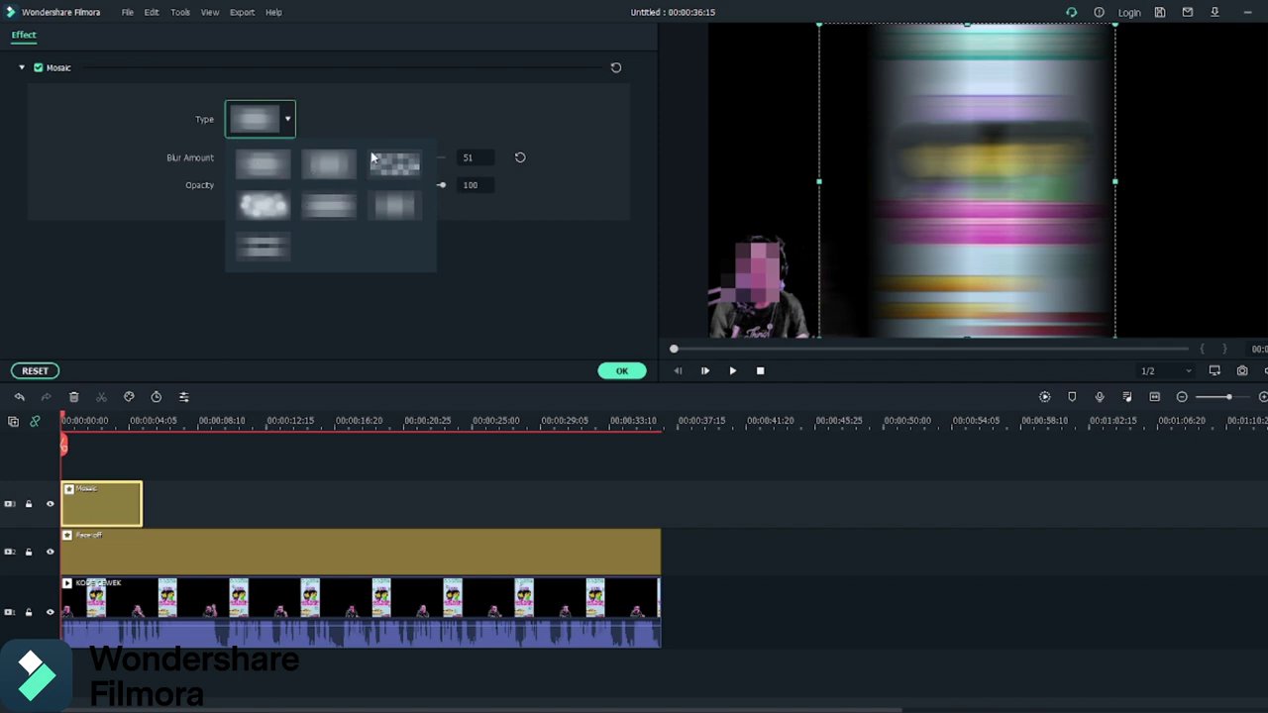
{"action": "left_click", "coordinate": [401, 169]}
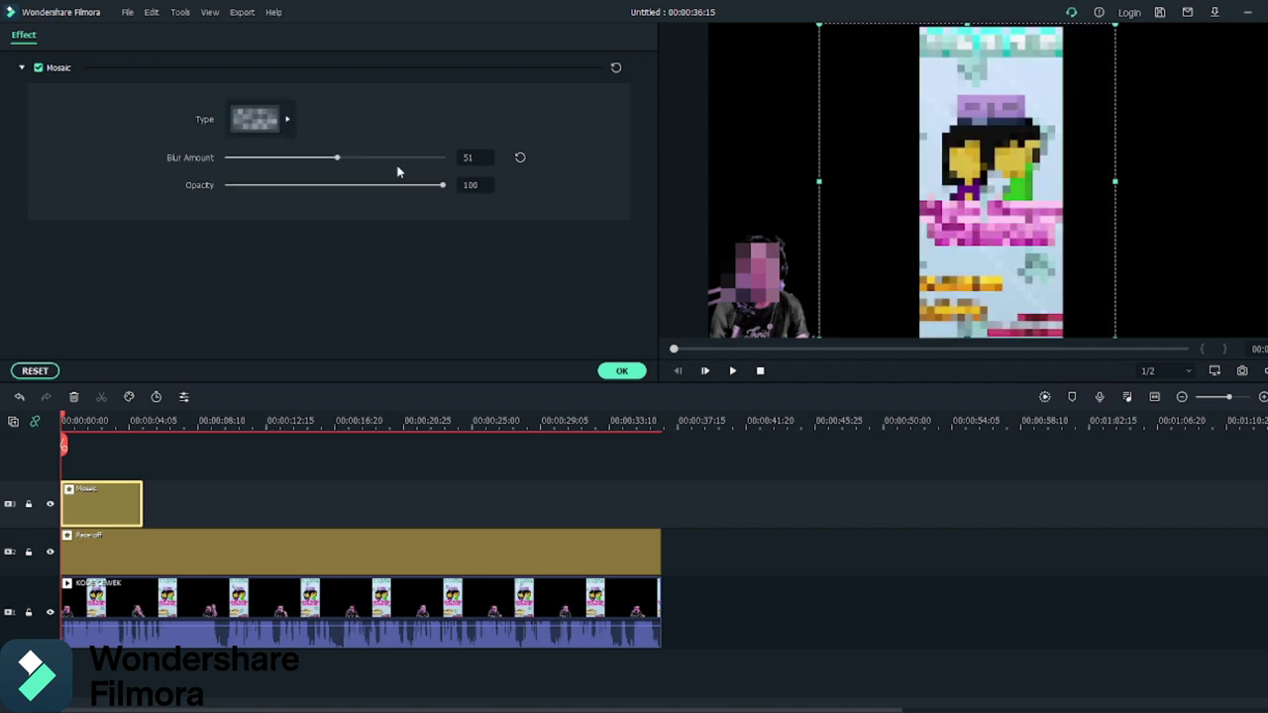
{"action": "left_click", "coordinate": [286, 120]}
{"action": "left_click", "coordinate": [286, 218]}
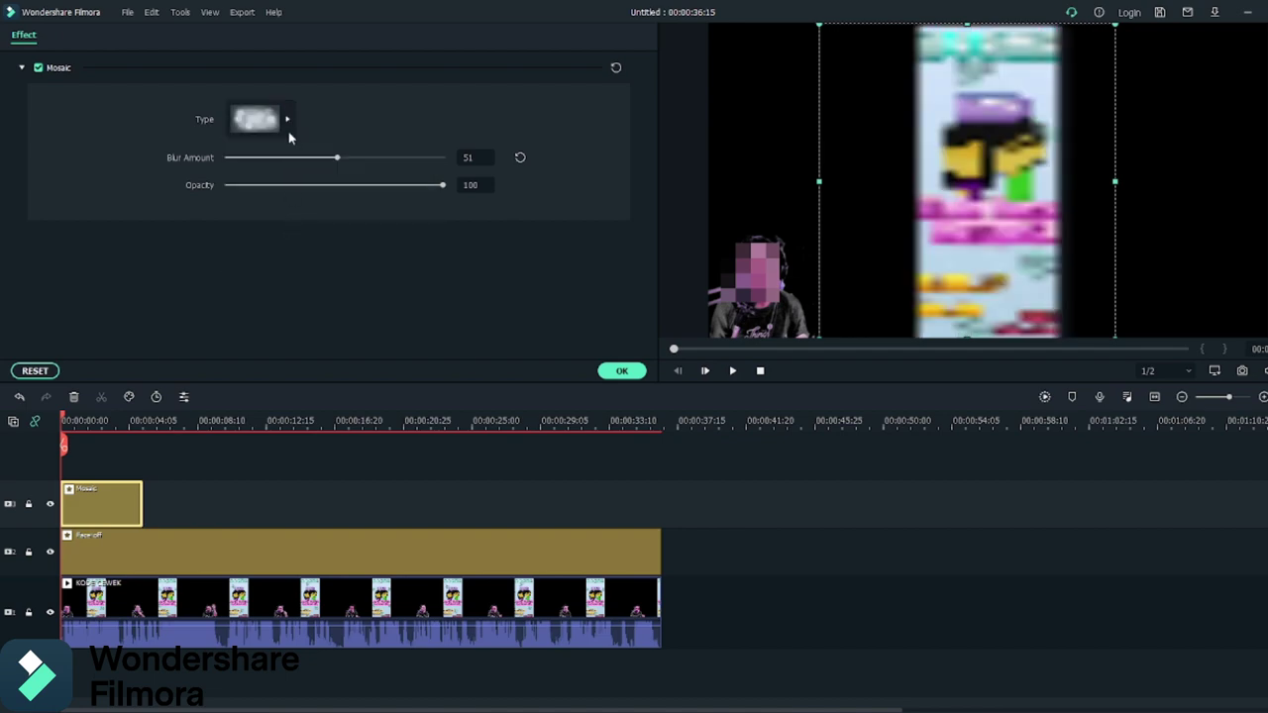
{"action": "left_click", "coordinate": [287, 120]}
{"action": "left_click", "coordinate": [321, 208]}
{"action": "left_click", "coordinate": [295, 123]}
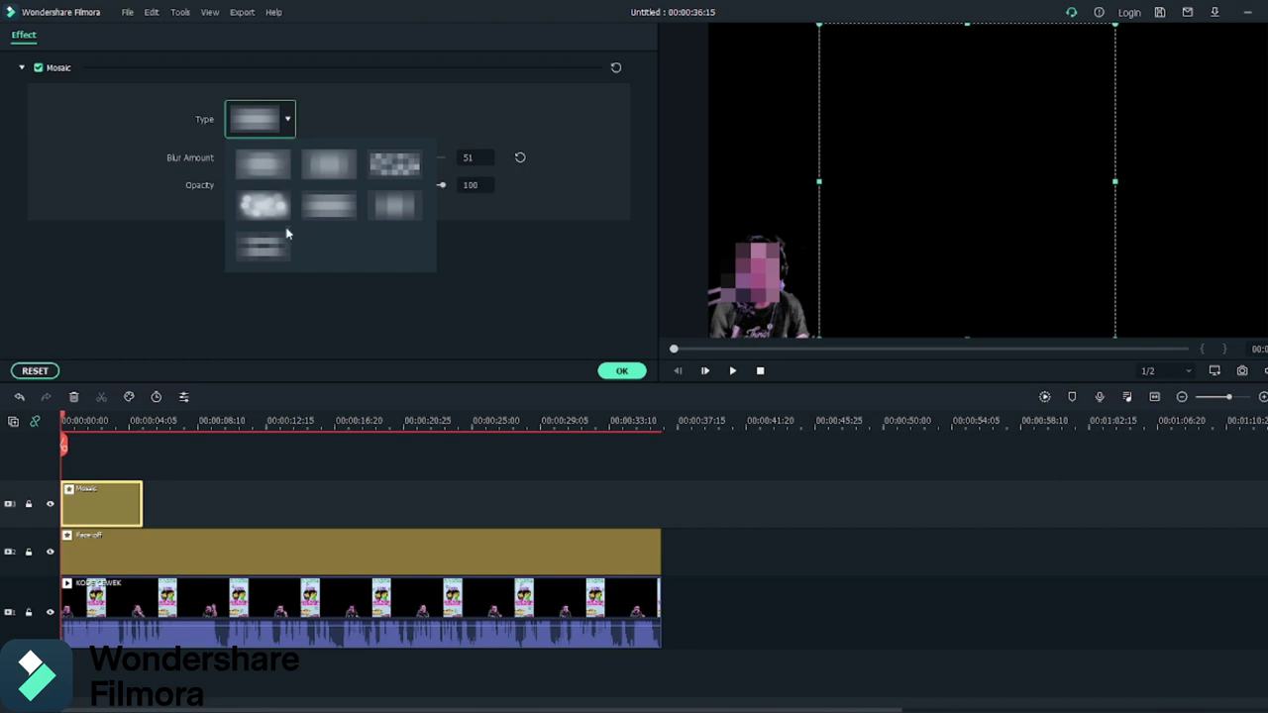
{"action": "left_click", "coordinate": [283, 244]}
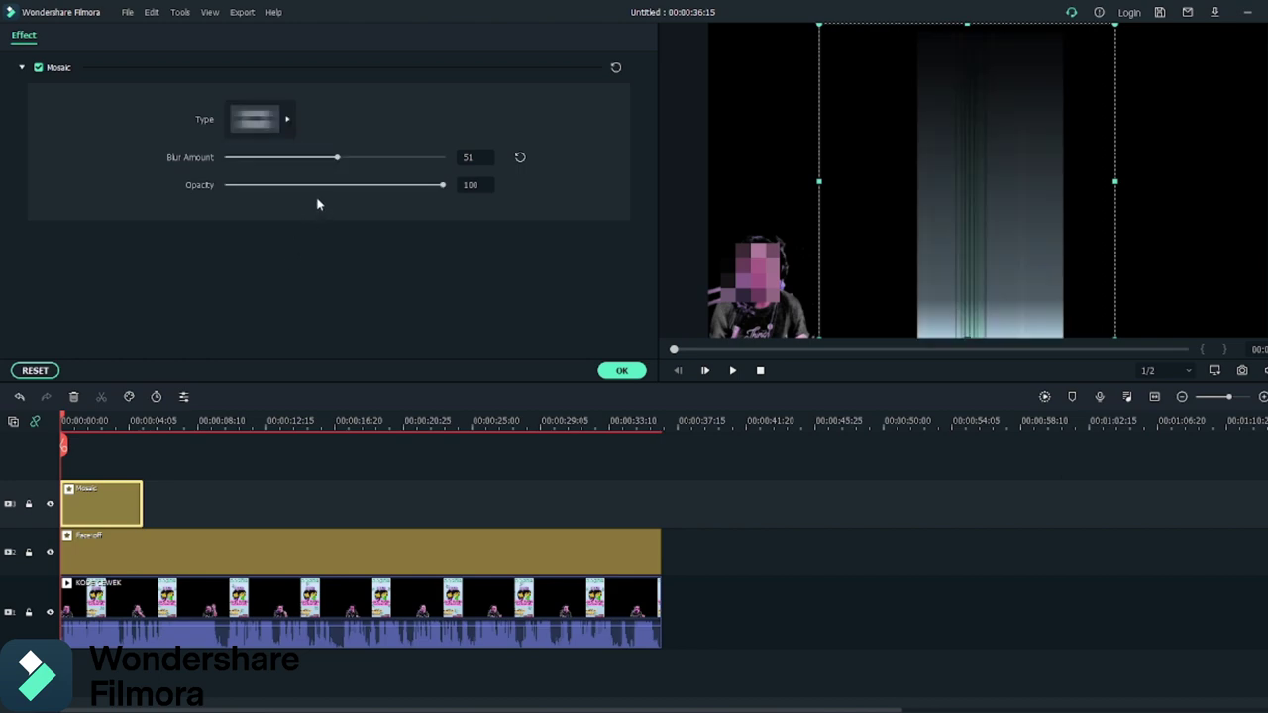
Compare the double-band, pixelated, soft vertical and cloudy Mosaic types, and select the single horizontal band type
{"action": "left_click", "coordinate": [295, 119]}
{"action": "left_click", "coordinate": [277, 250]}
{"action": "left_click", "coordinate": [289, 119]}
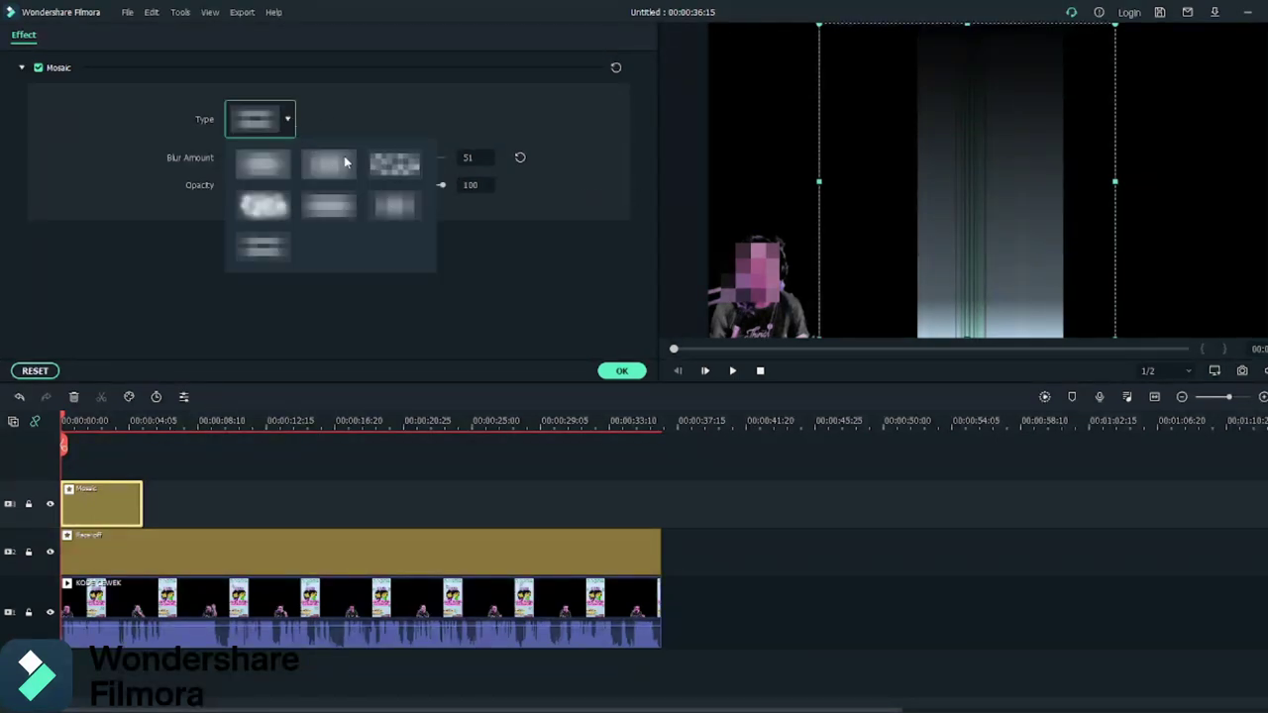
{"action": "left_click", "coordinate": [388, 166]}
{"action": "left_click", "coordinate": [287, 119]}
{"action": "left_click", "coordinate": [335, 157]}
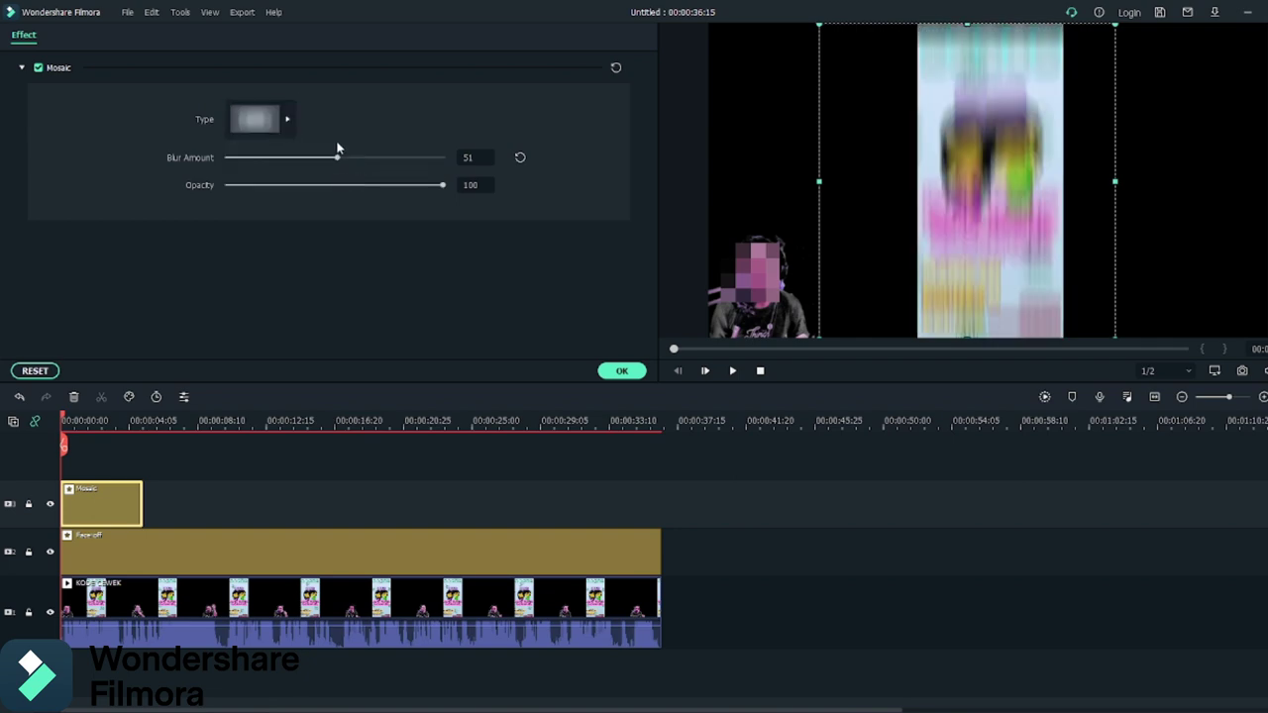
{"action": "left_click", "coordinate": [291, 119]}
{"action": "left_click", "coordinate": [290, 119]}
{"action": "left_click", "coordinate": [290, 119]}
{"action": "left_click", "coordinate": [263, 205]}
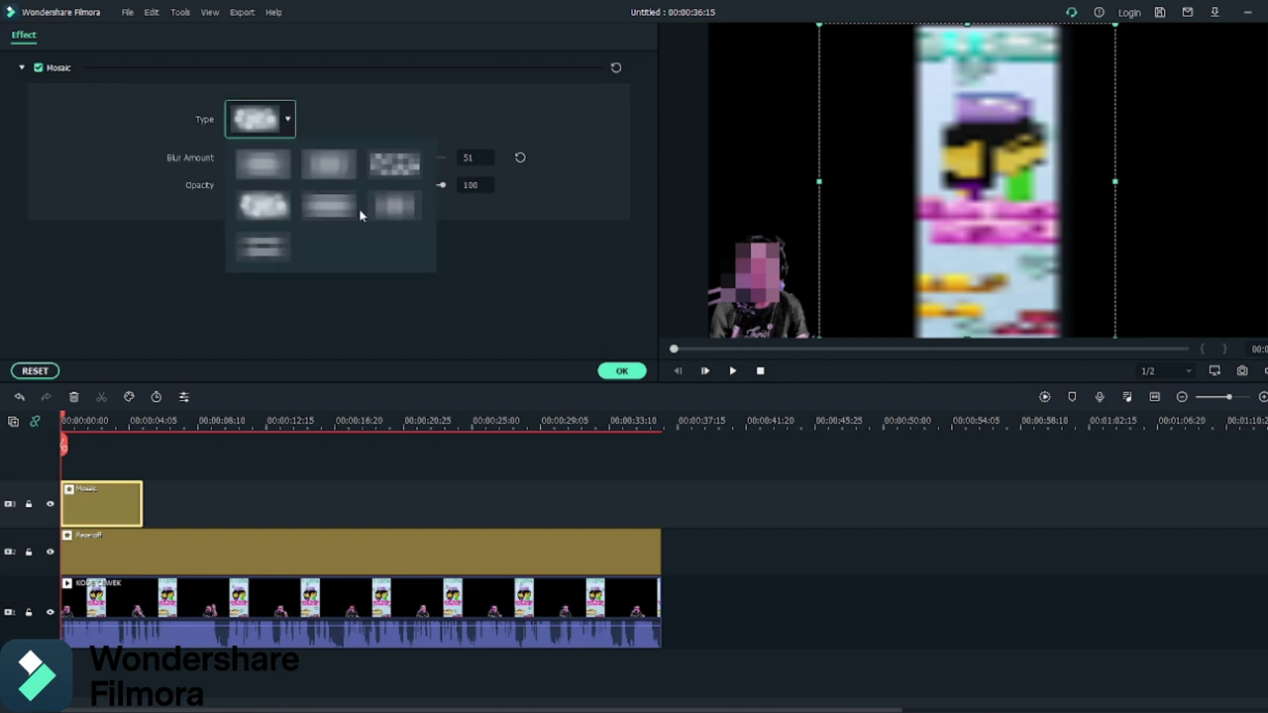
{"action": "left_click", "coordinate": [331, 205]}
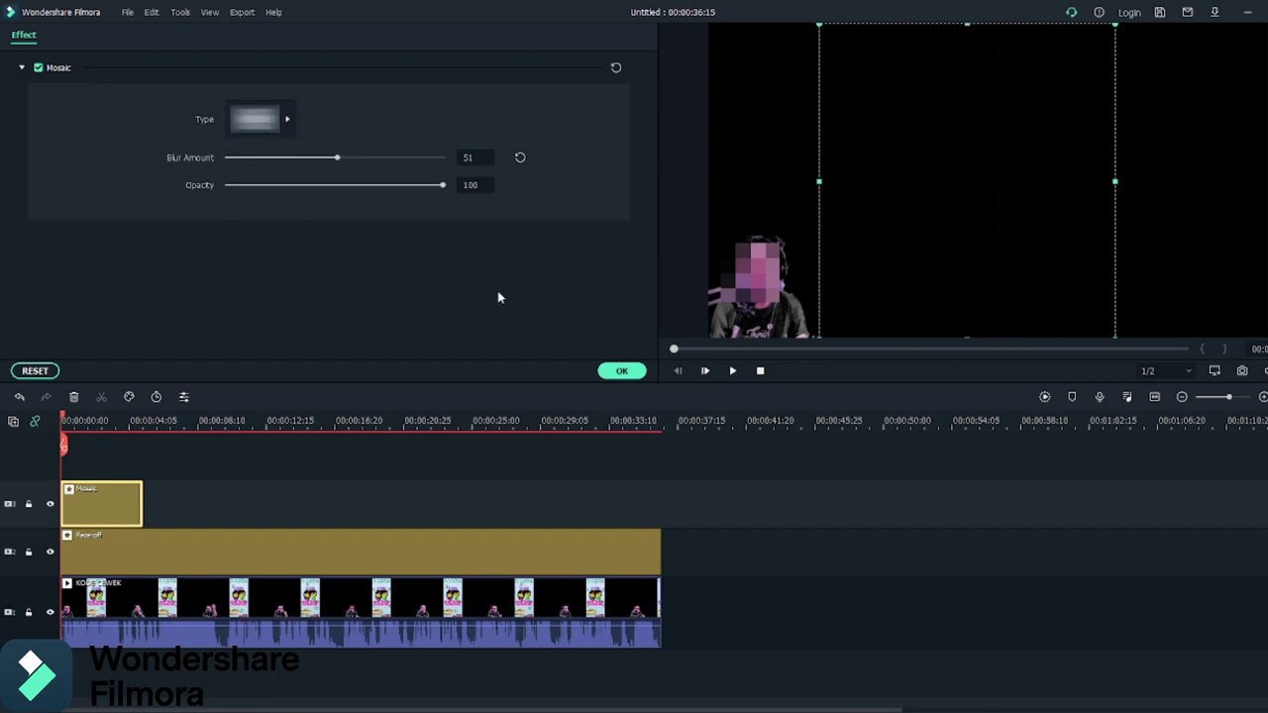
Try the soft vertical type on the Mosaic effect, and select the double horizontal band type
{"action": "left_click", "coordinate": [296, 124]}
{"action": "left_click", "coordinate": [403, 212]}
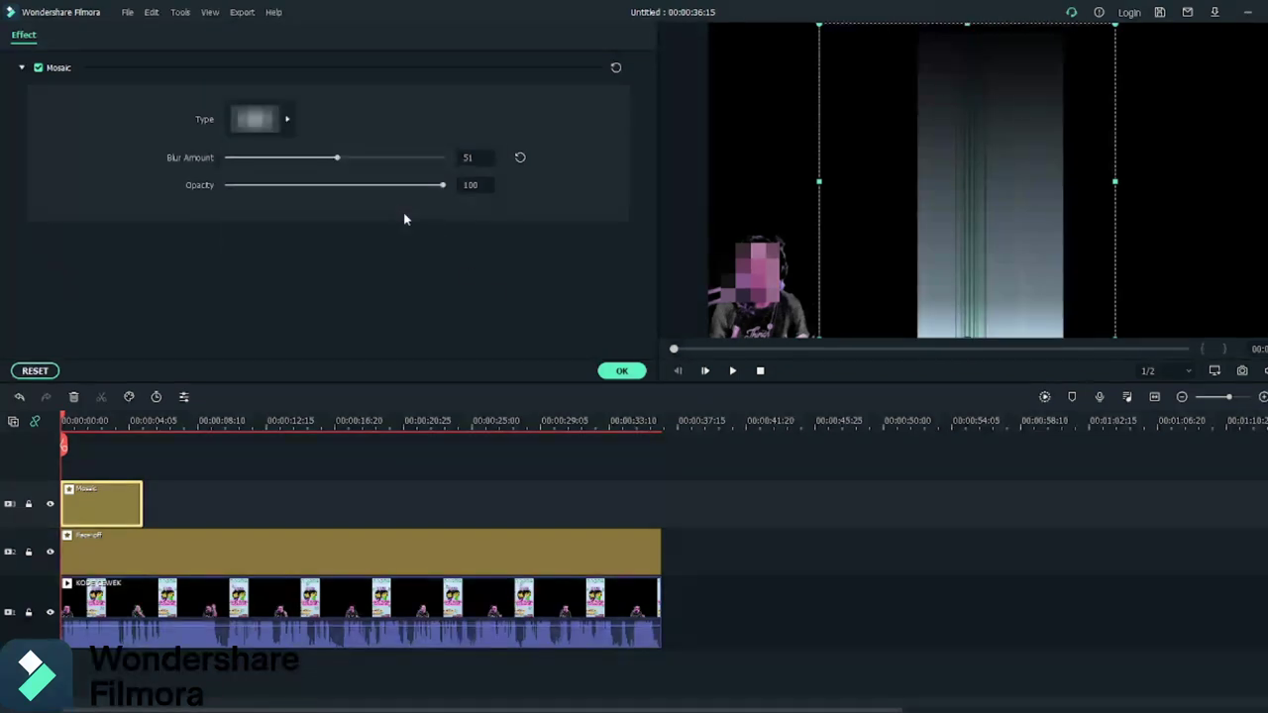
{"action": "left_click", "coordinate": [296, 129]}
{"action": "left_click", "coordinate": [263, 249]}
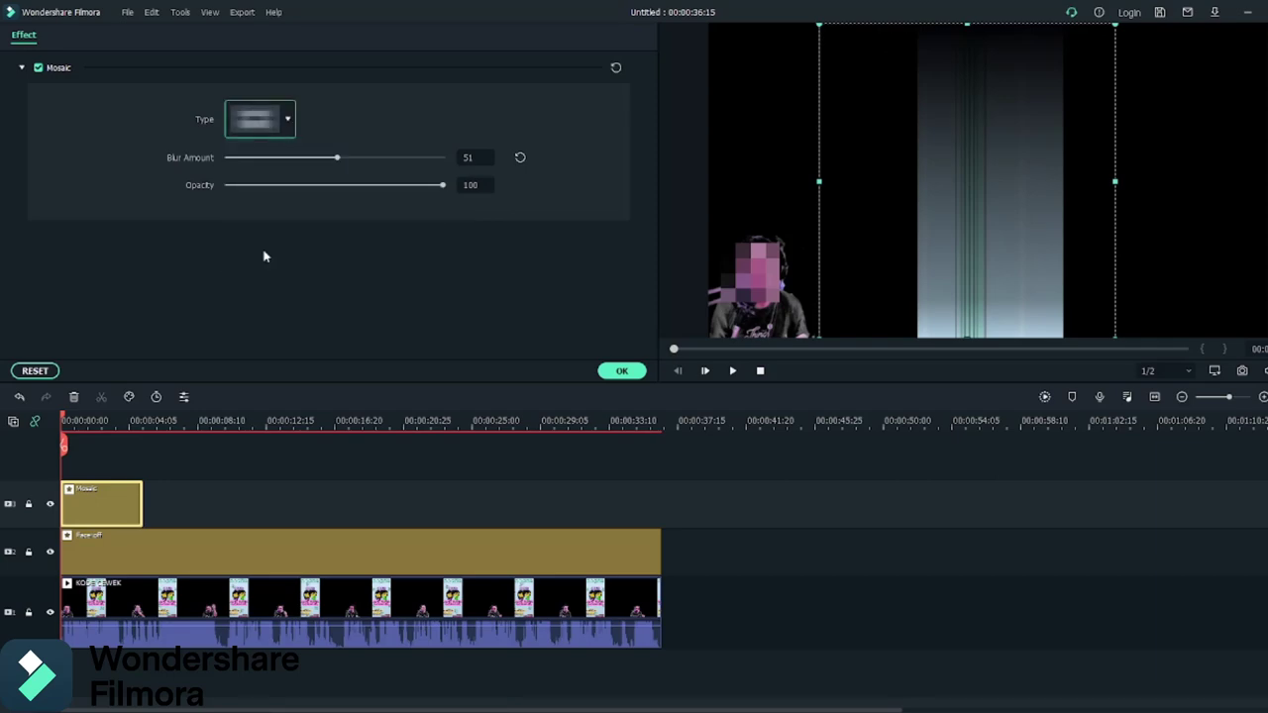
{"action": "left_click", "coordinate": [280, 120]}
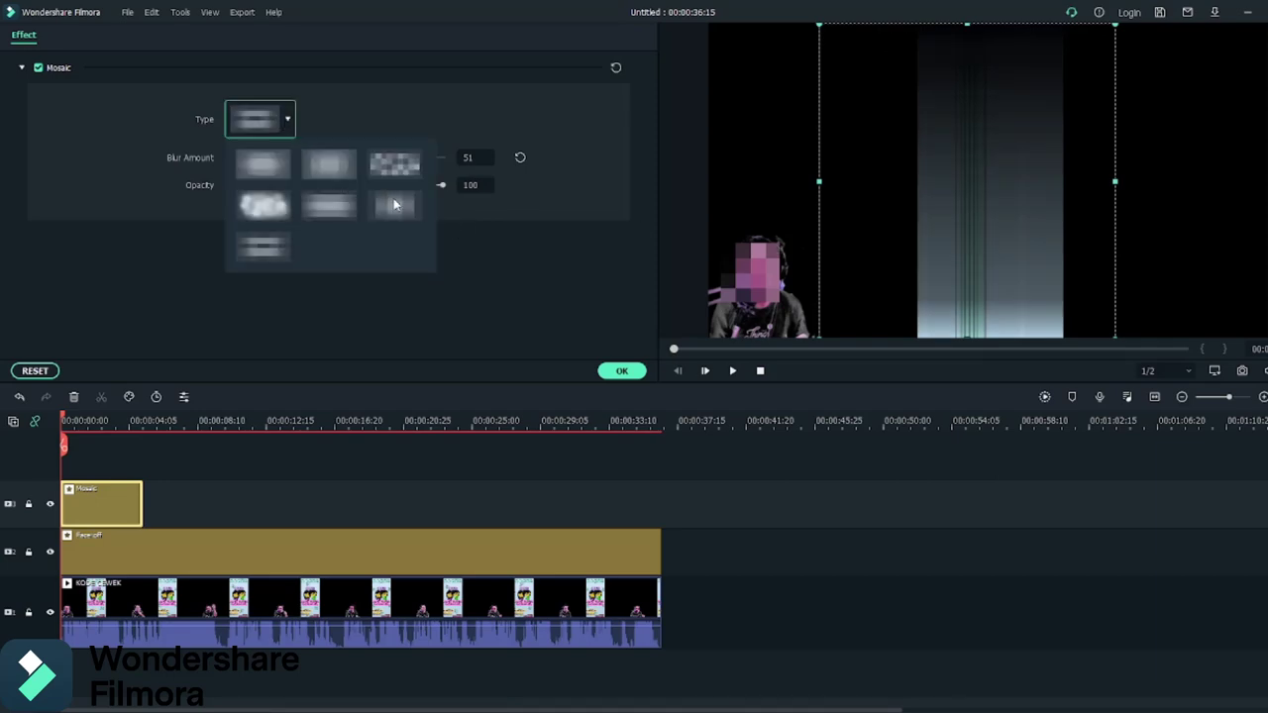
{"action": "left_click", "coordinate": [523, 337]}
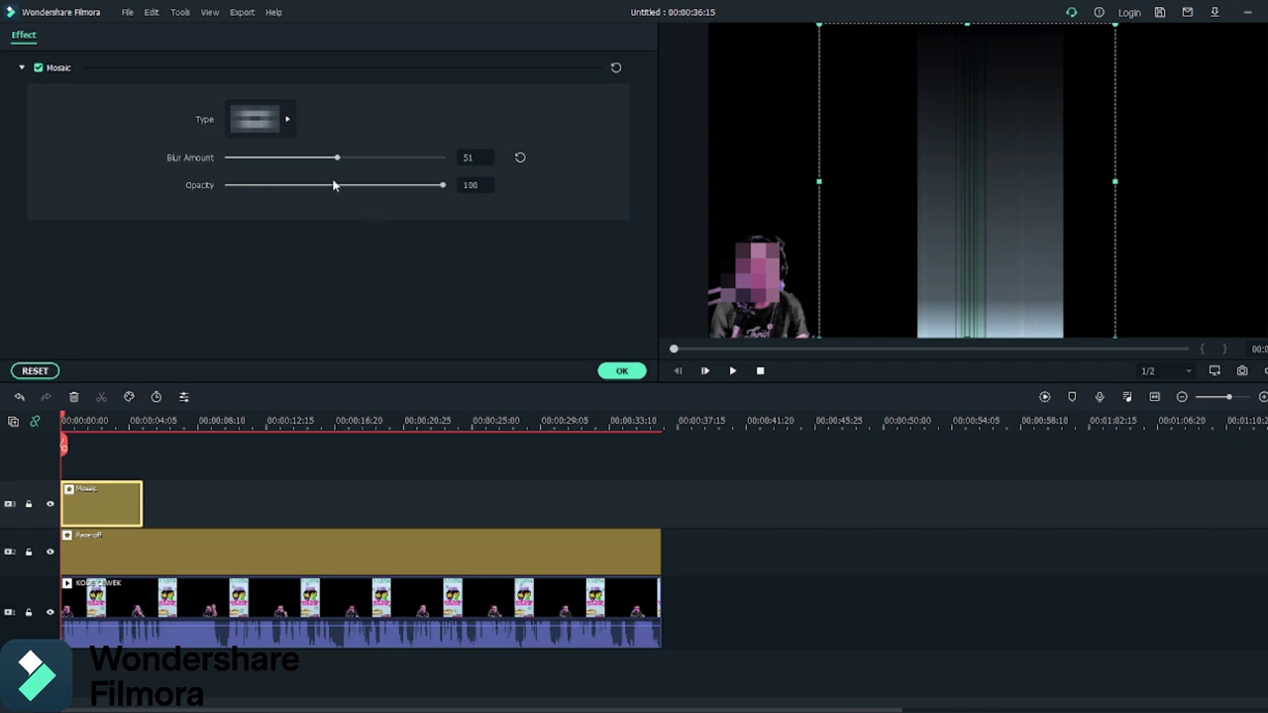
Set the Mosaic effect's blur amount to 70 with the opacity at 100, and apply the settings
{"action": "left_click_drag", "start_coordinate": [337, 162], "coordinate": [363, 184]}
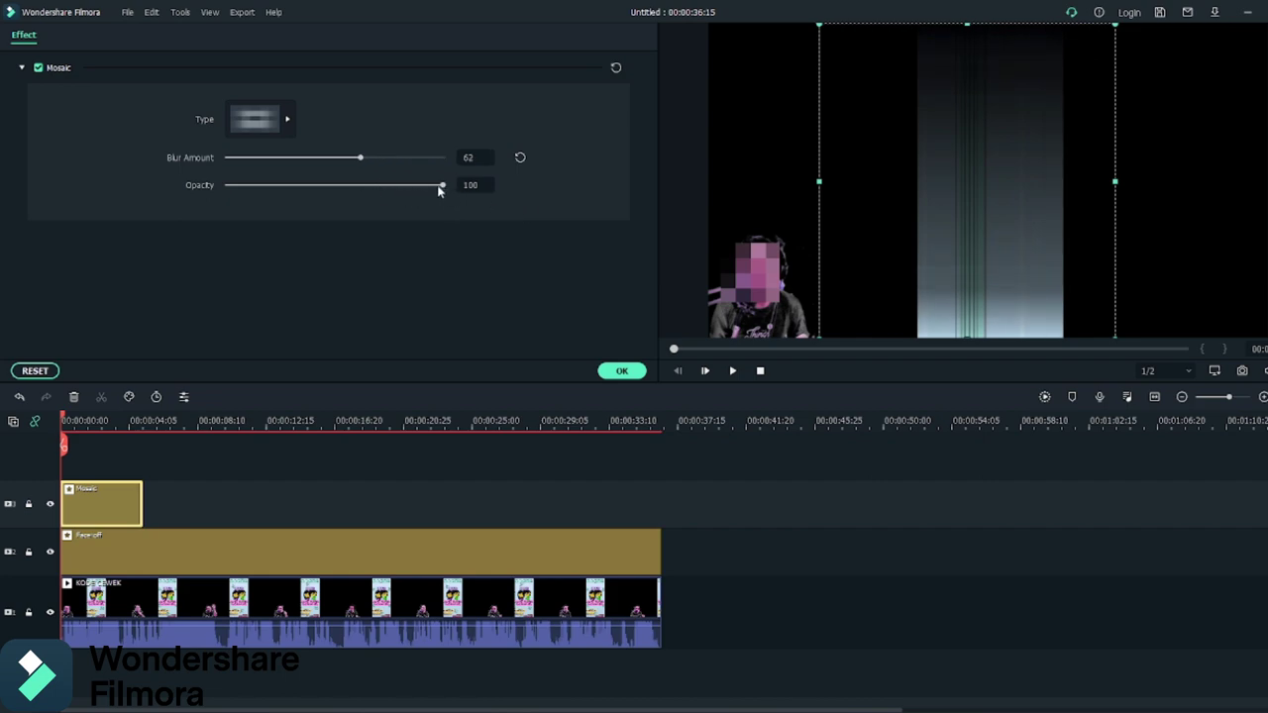
{"action": "left_click_drag", "start_coordinate": [443, 188], "coordinate": [472, 226]}
{"action": "left_click_drag", "start_coordinate": [364, 161], "coordinate": [379, 158]}
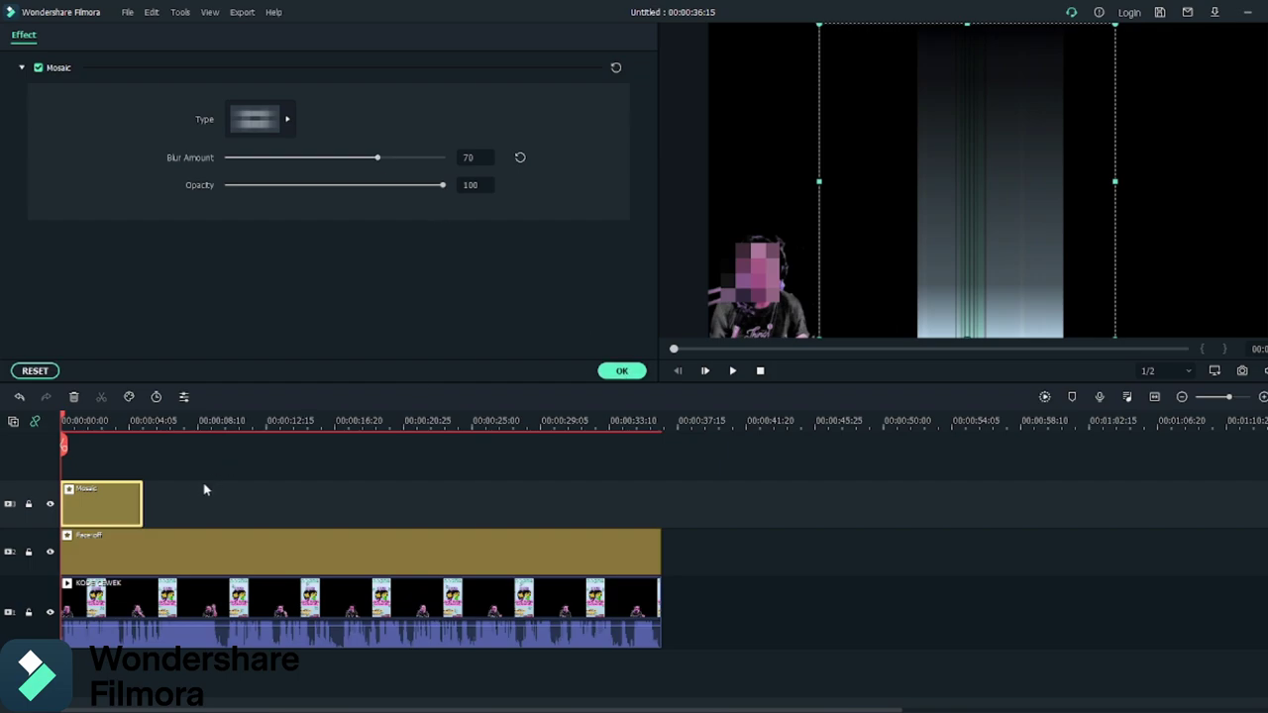
{"action": "left_click", "coordinate": [622, 370]}
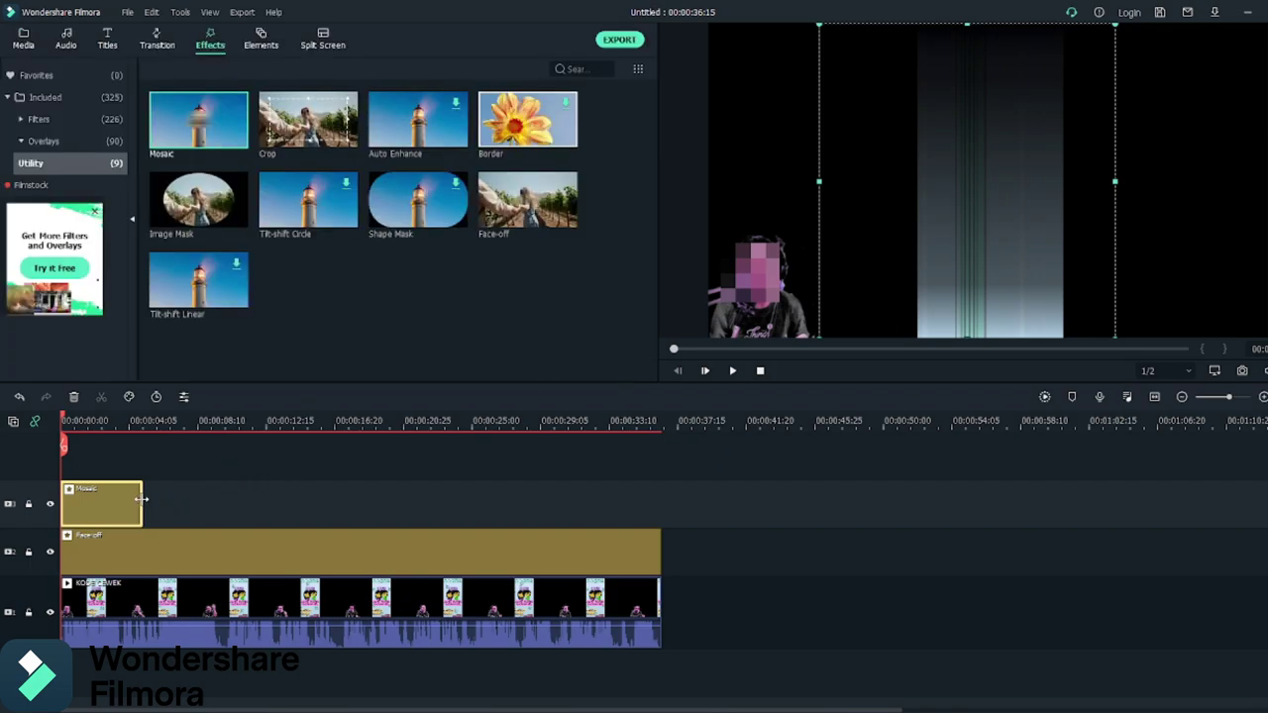
Extend the Mosaic effect on the timeline to the end of the KODE CEWEK clip and play back part of the result
{"action": "left_click_drag", "start_coordinate": [142, 500], "coordinate": [661, 538]}
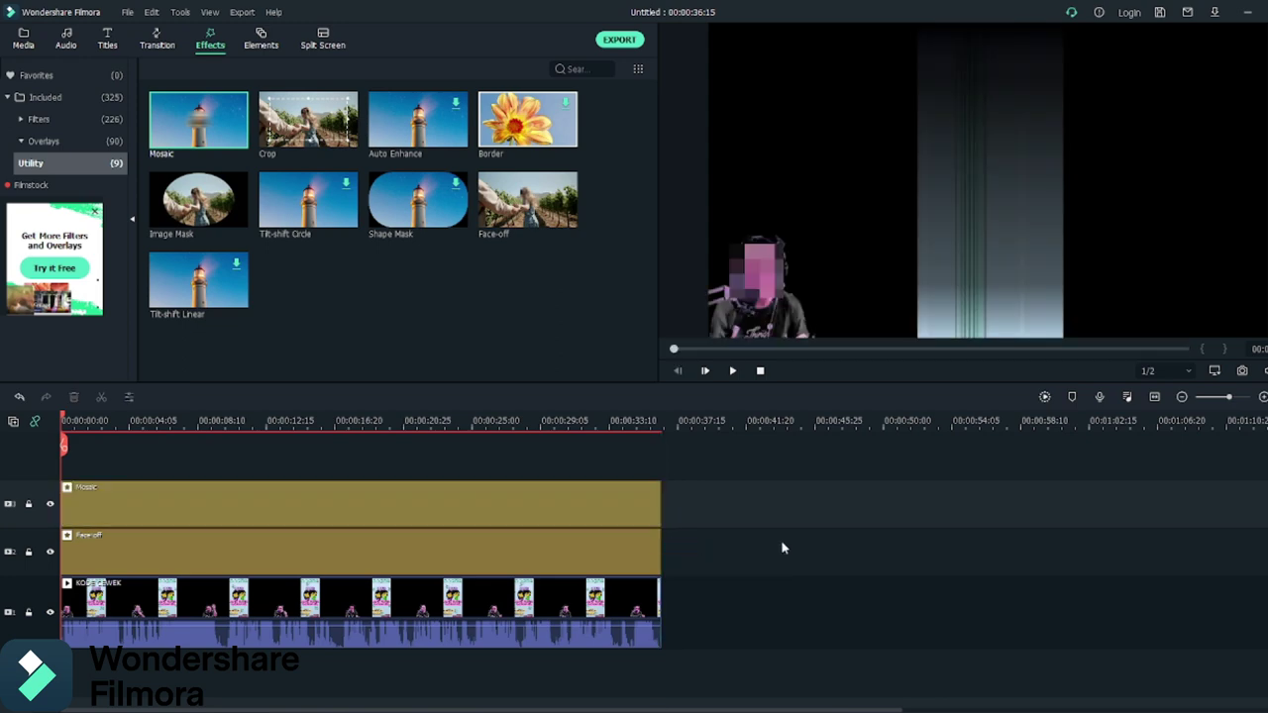
{"action": "key", "text": "space"}
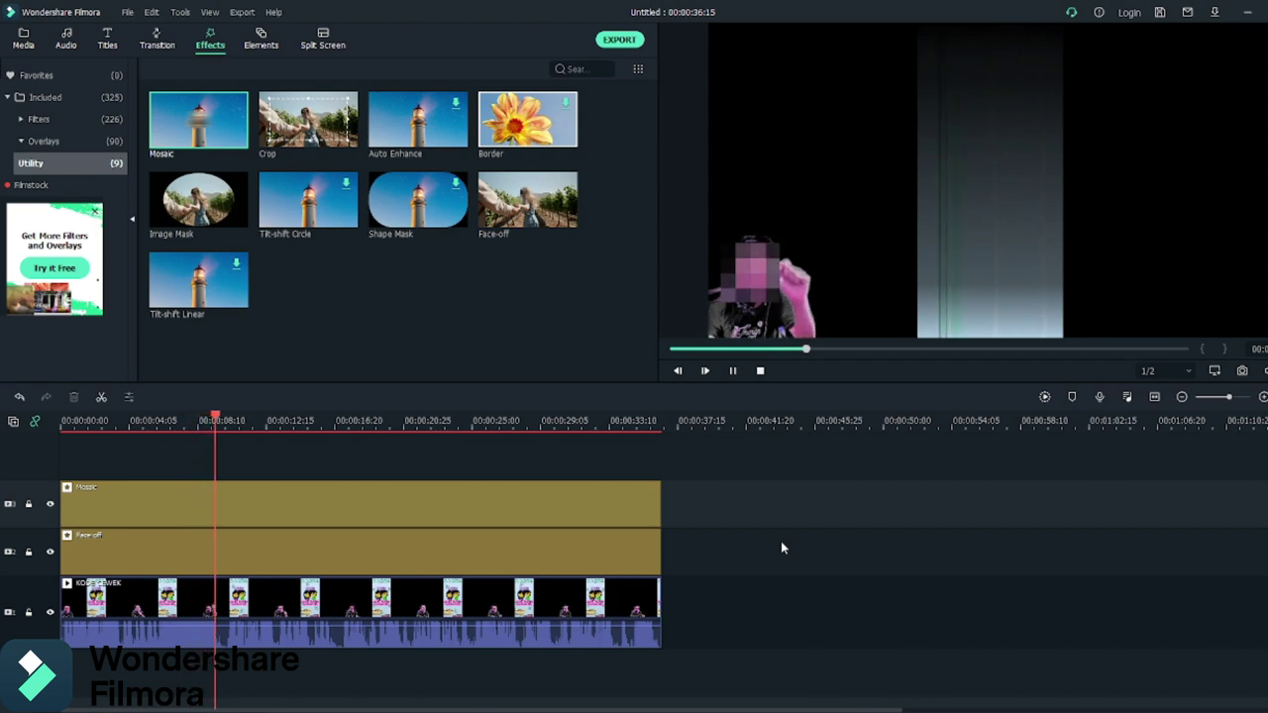
{"action": "key", "text": "space"}
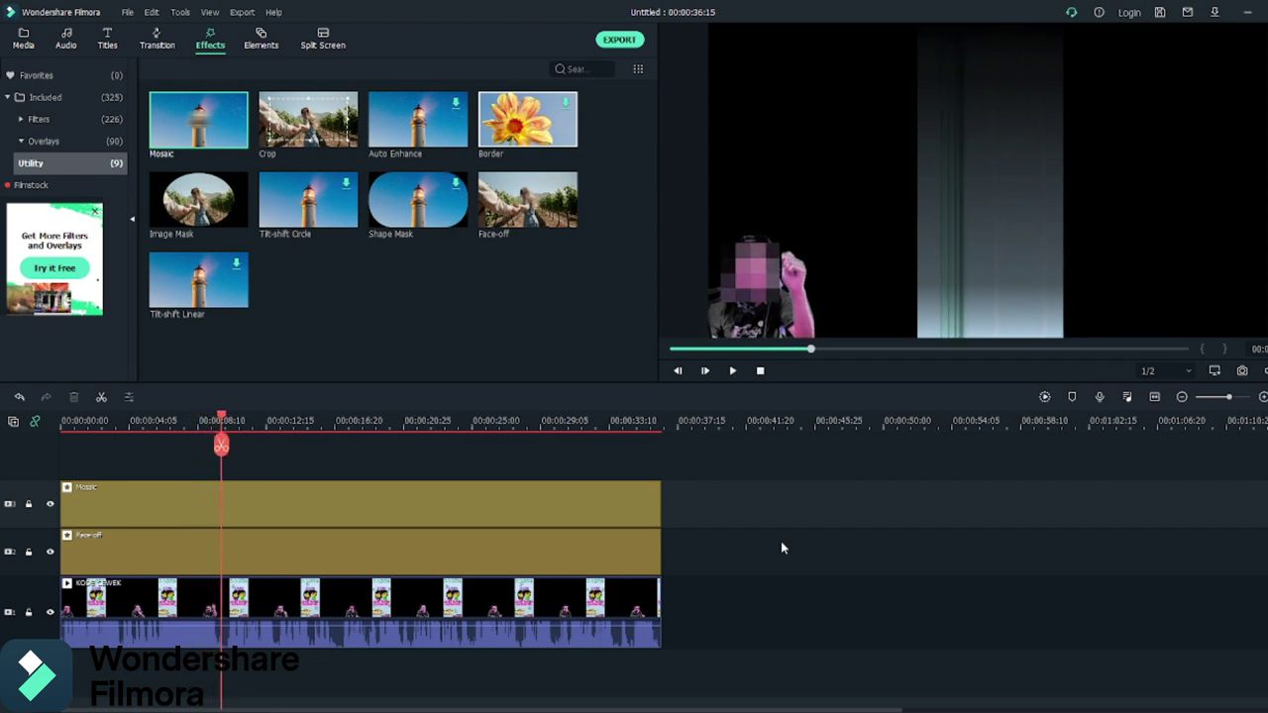